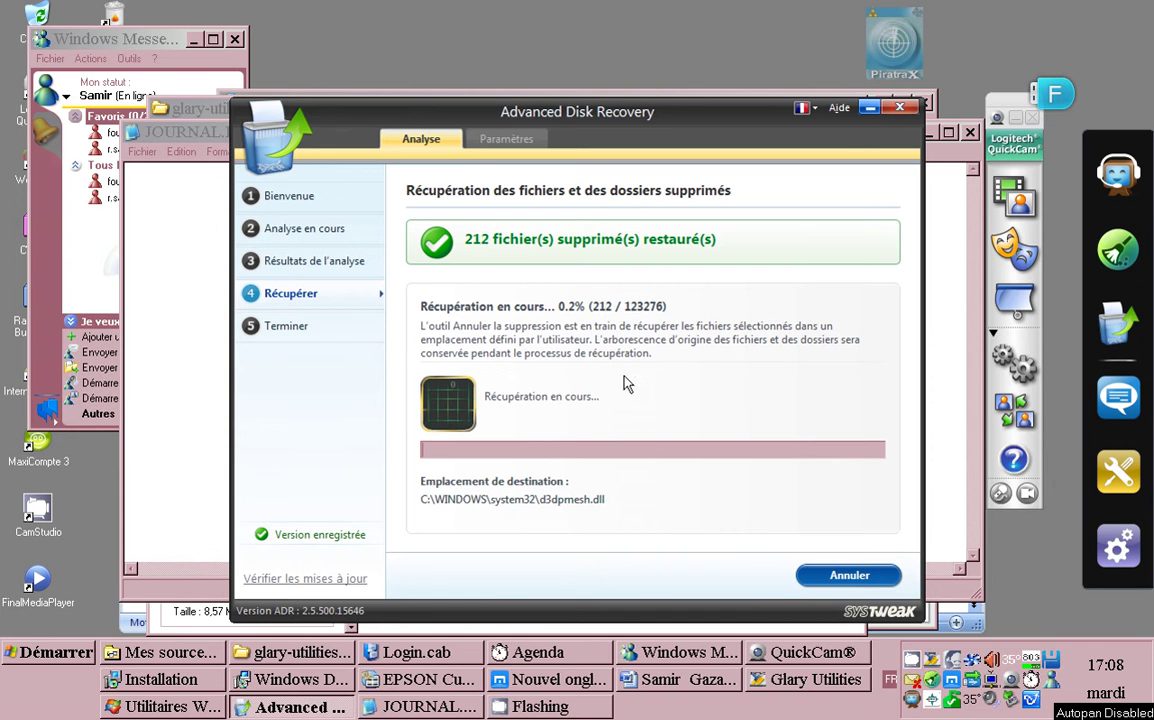
Close the JOURNAL.DAT Notepad window and the Utilitaires Windows window.
{"action": "left_click", "coordinate": [167, 355]}
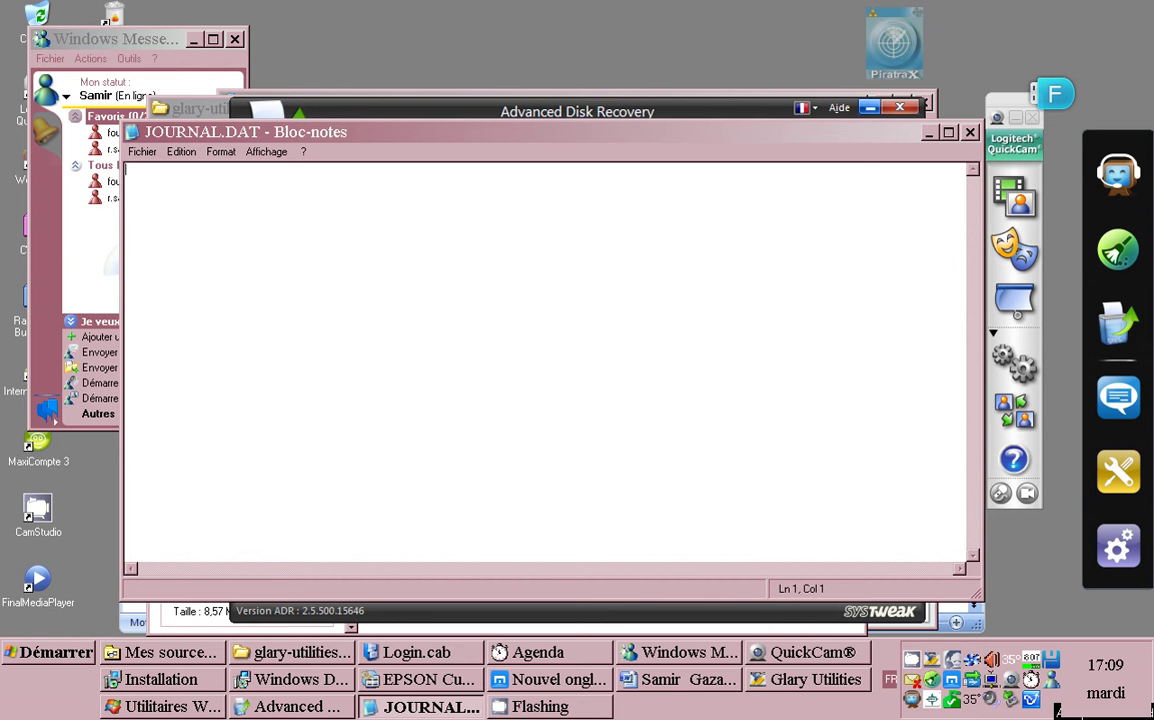
{"action": "left_click", "coordinate": [970, 133]}
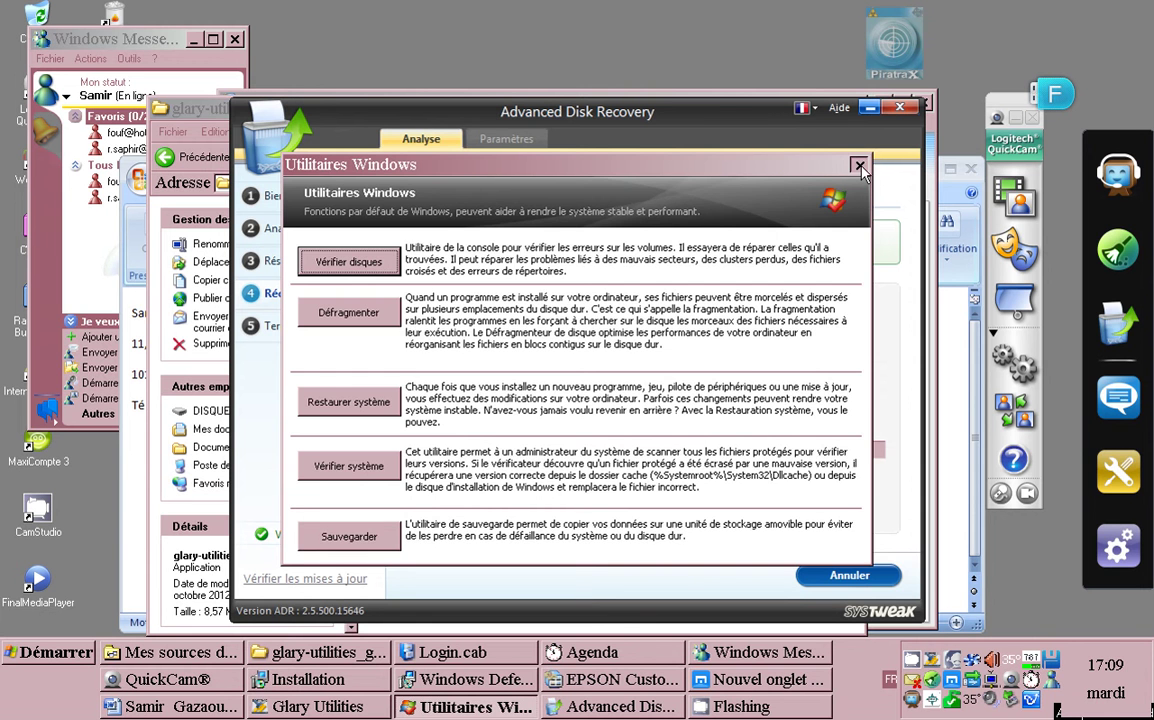
{"action": "left_click", "coordinate": [776, 149]}
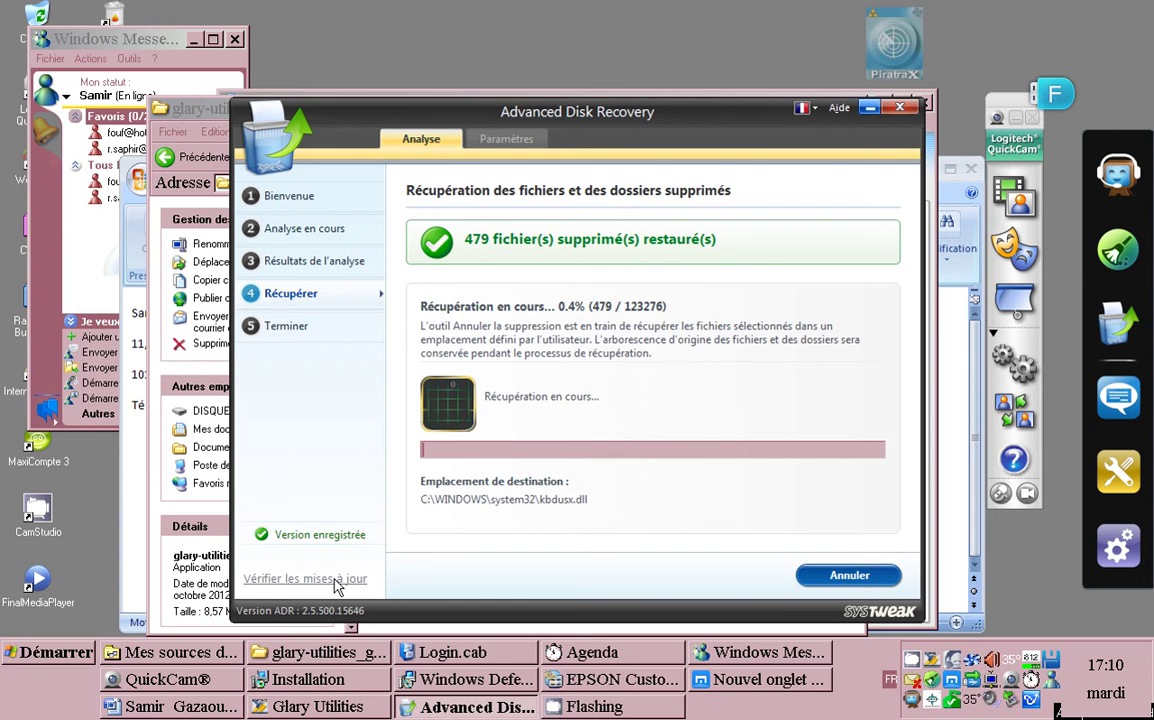
Bring up the Login.cab folder window and close it.
{"action": "left_click", "coordinate": [470, 652]}
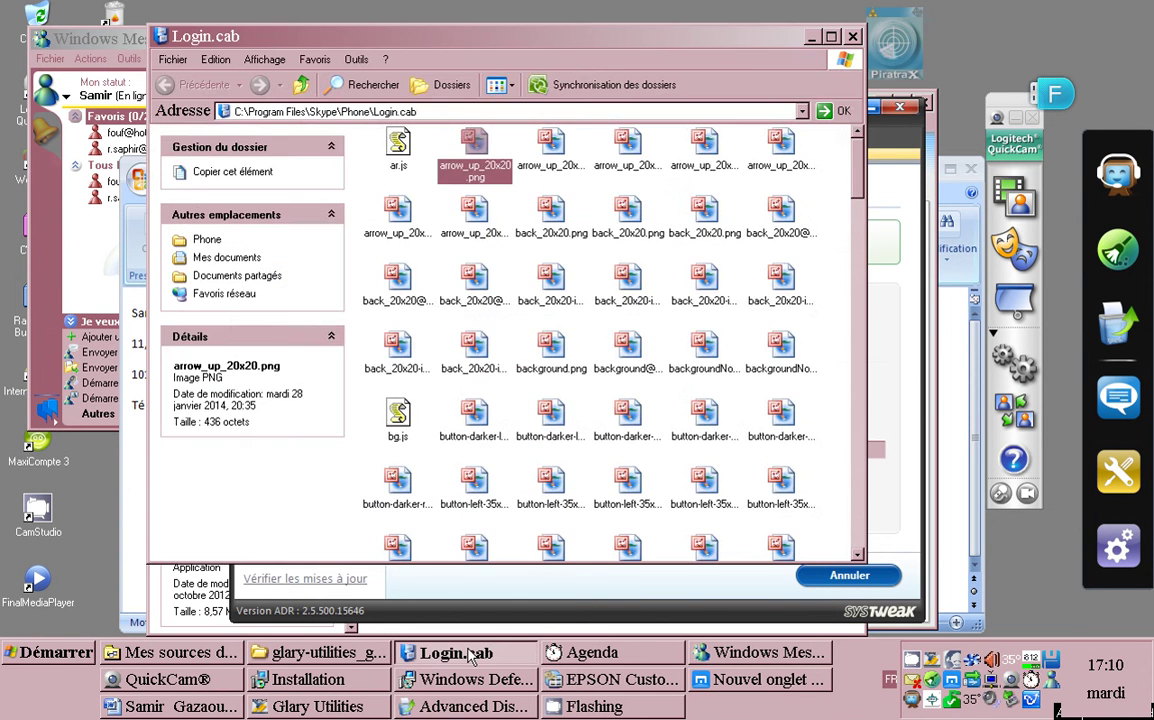
{"action": "right_click", "coordinate": [470, 652]}
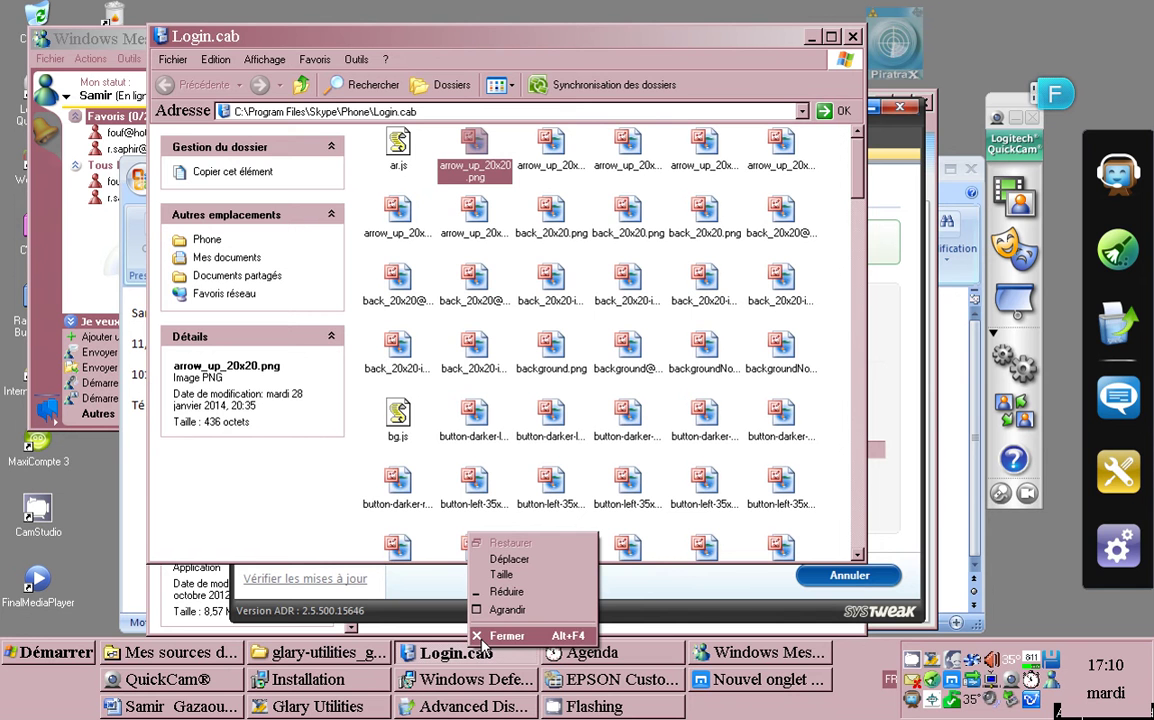
{"action": "left_click", "coordinate": [485, 638]}
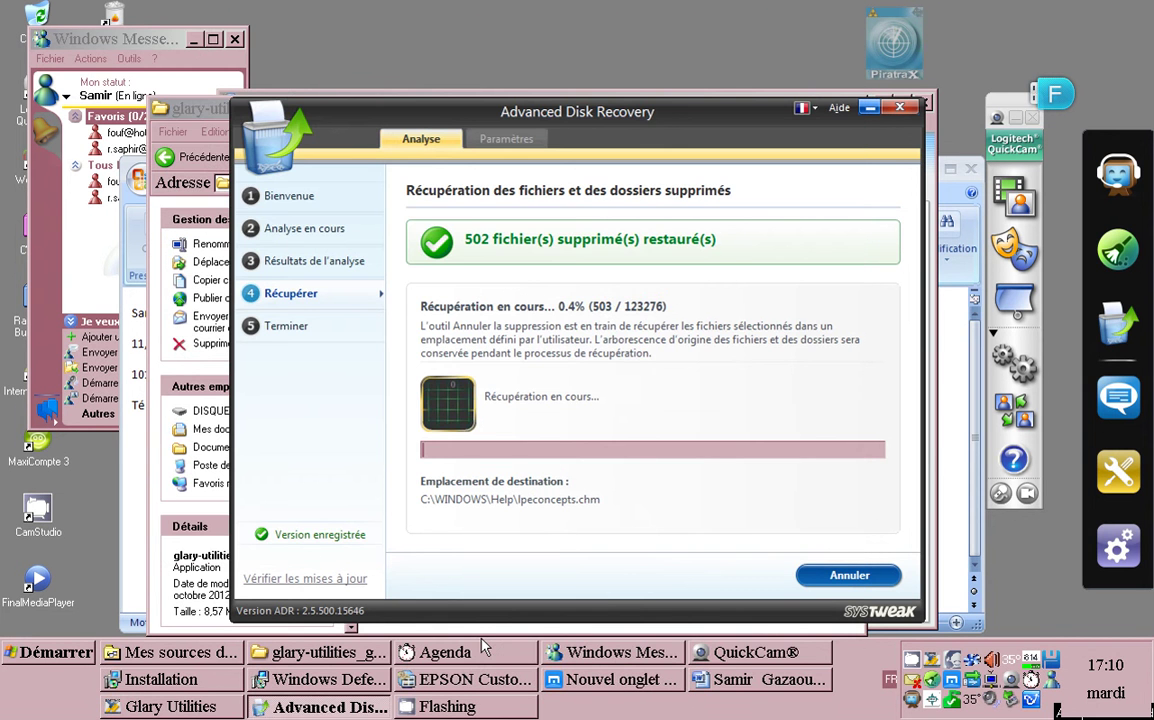
Bring up the unfinished letter open in Word and close its window.
{"action": "left_click", "coordinate": [707, 687]}
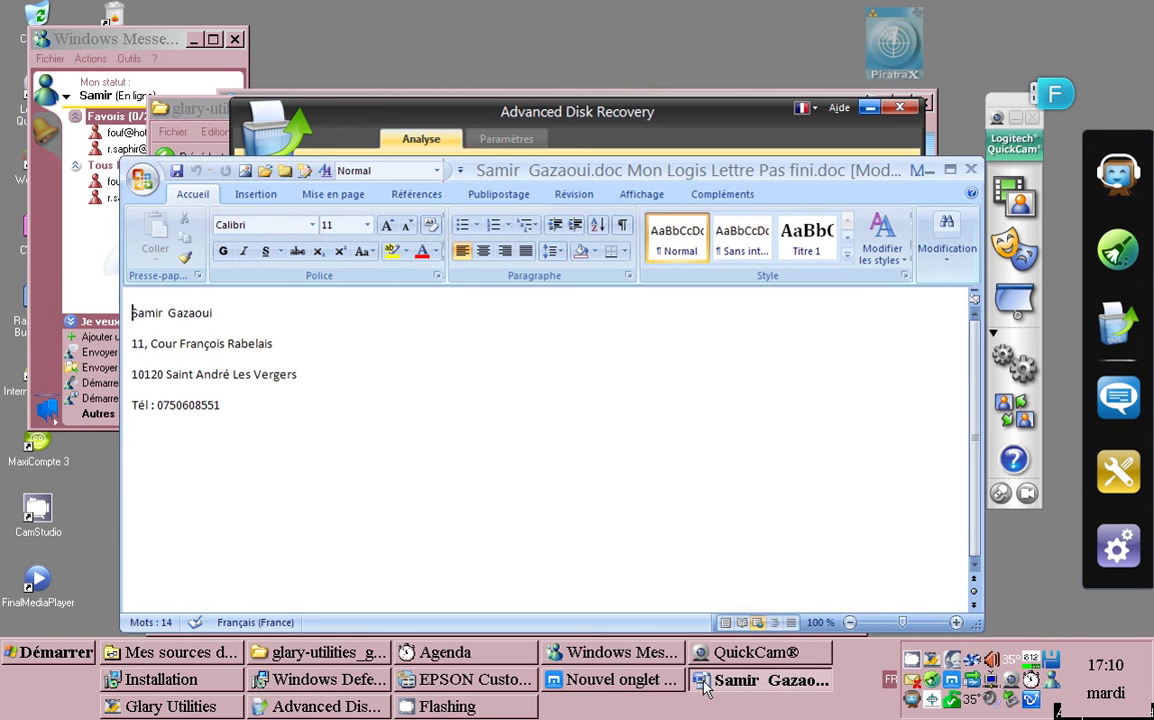
{"action": "right_click", "coordinate": [707, 684]}
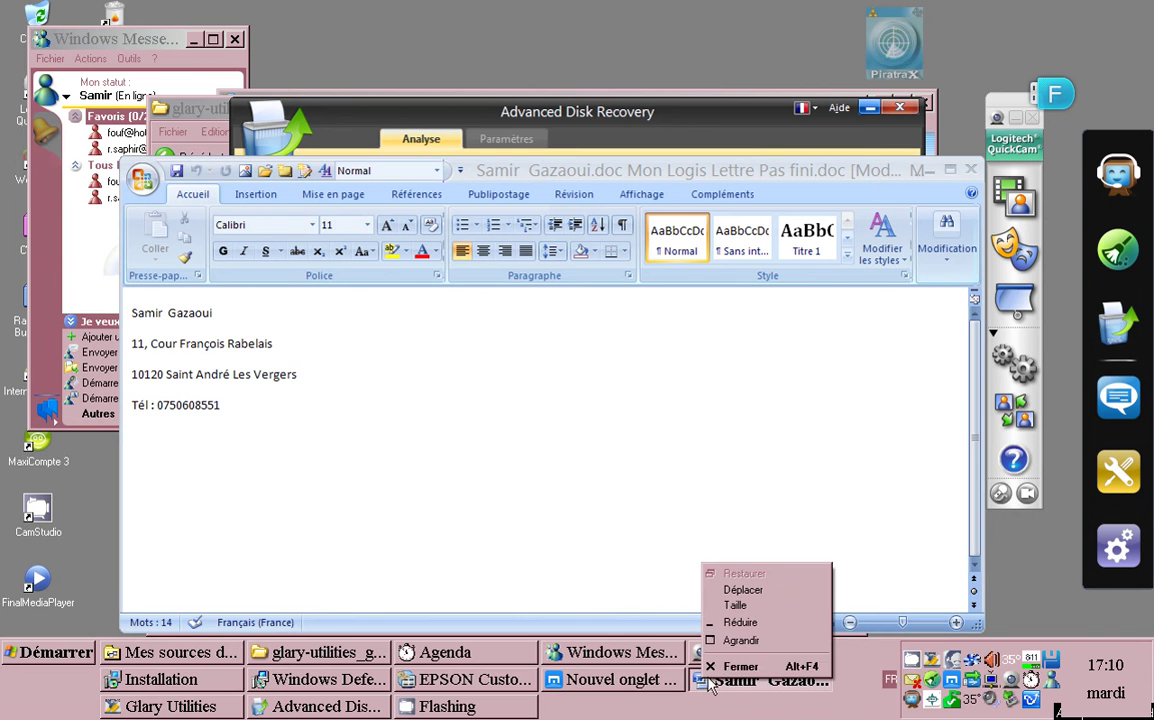
{"action": "left_click", "coordinate": [725, 674]}
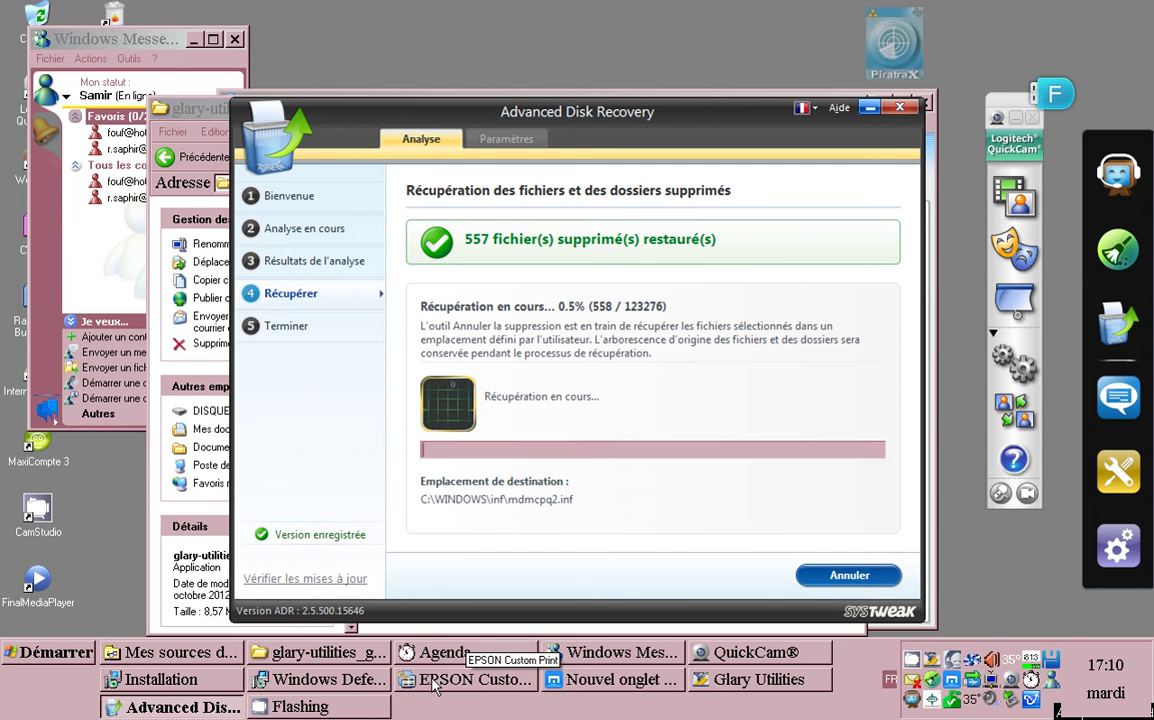
Cancel the Windows Defender maintenance wizard and confirm abandoning the installation.
{"action": "left_click", "coordinate": [330, 680]}
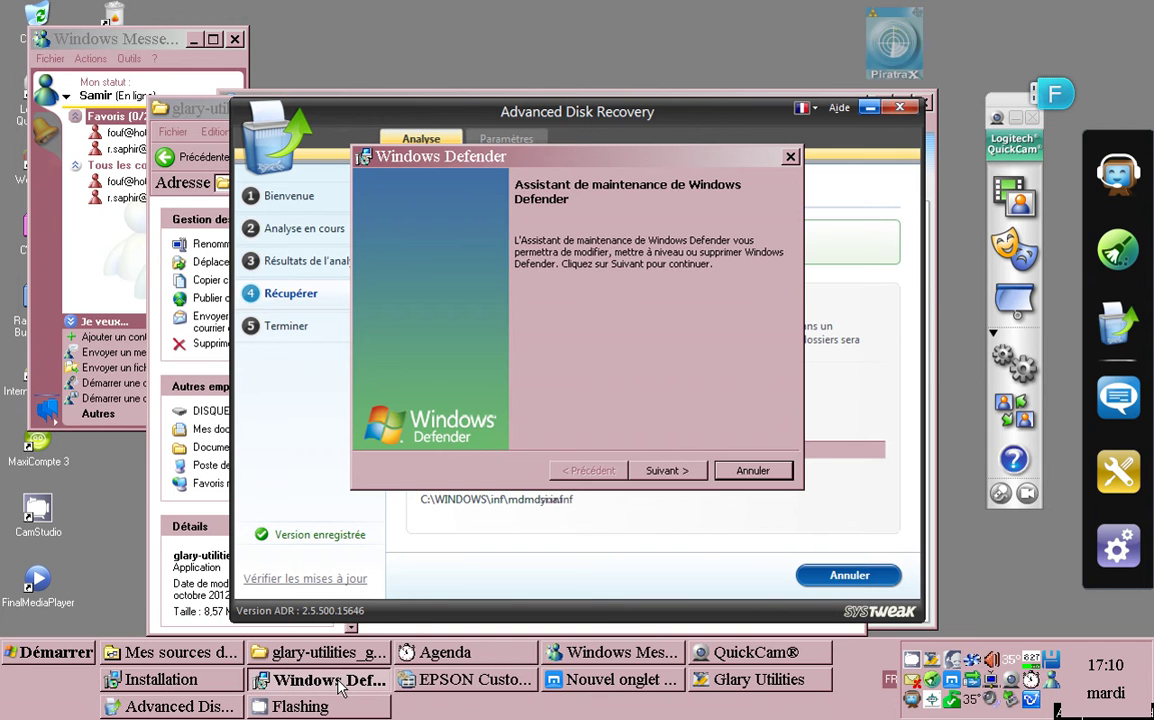
{"action": "left_click", "coordinate": [776, 473]}
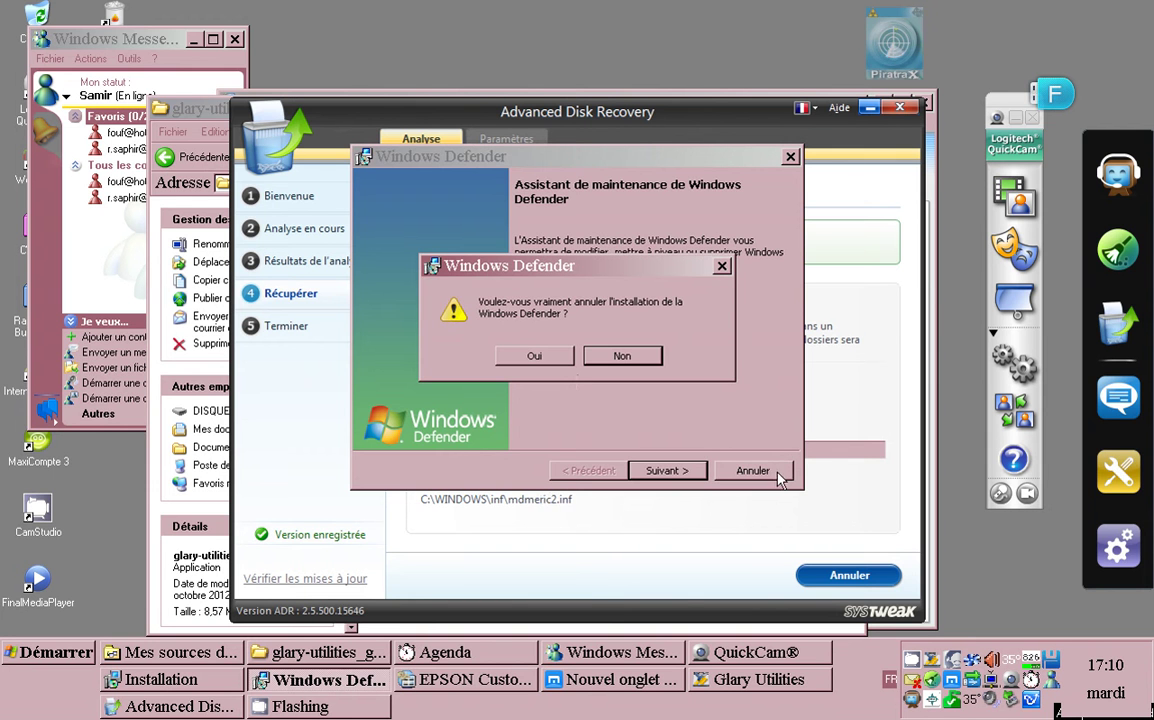
{"action": "left_click", "coordinate": [540, 356]}
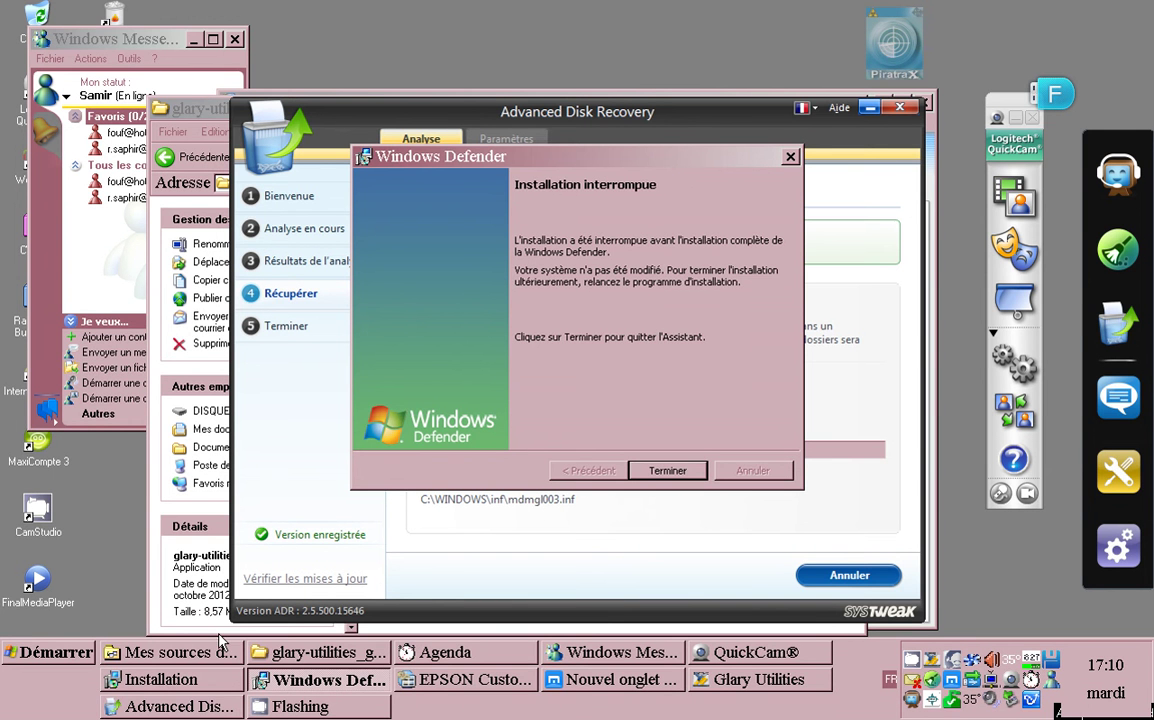
Abandon the MaxiCompte 3.17 installation and exit the interrupted Windows Defender wizard.
{"action": "left_click", "coordinate": [188, 684]}
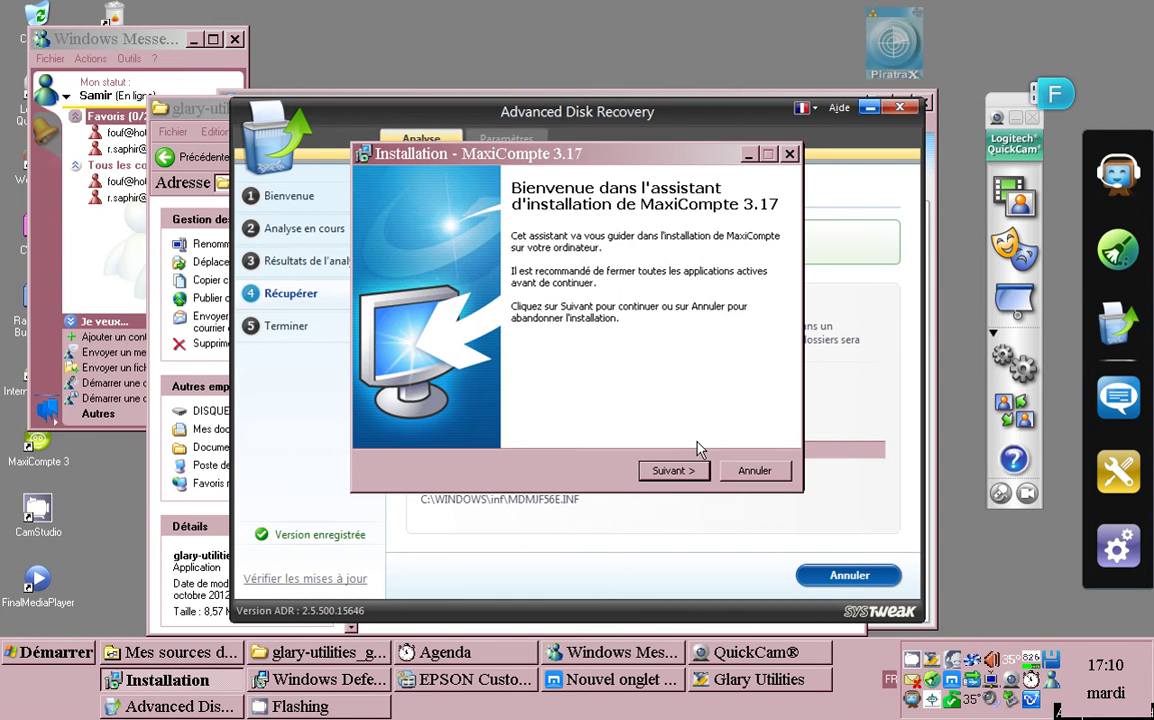
{"action": "left_click", "coordinate": [748, 474]}
{"action": "left_click", "coordinate": [541, 392]}
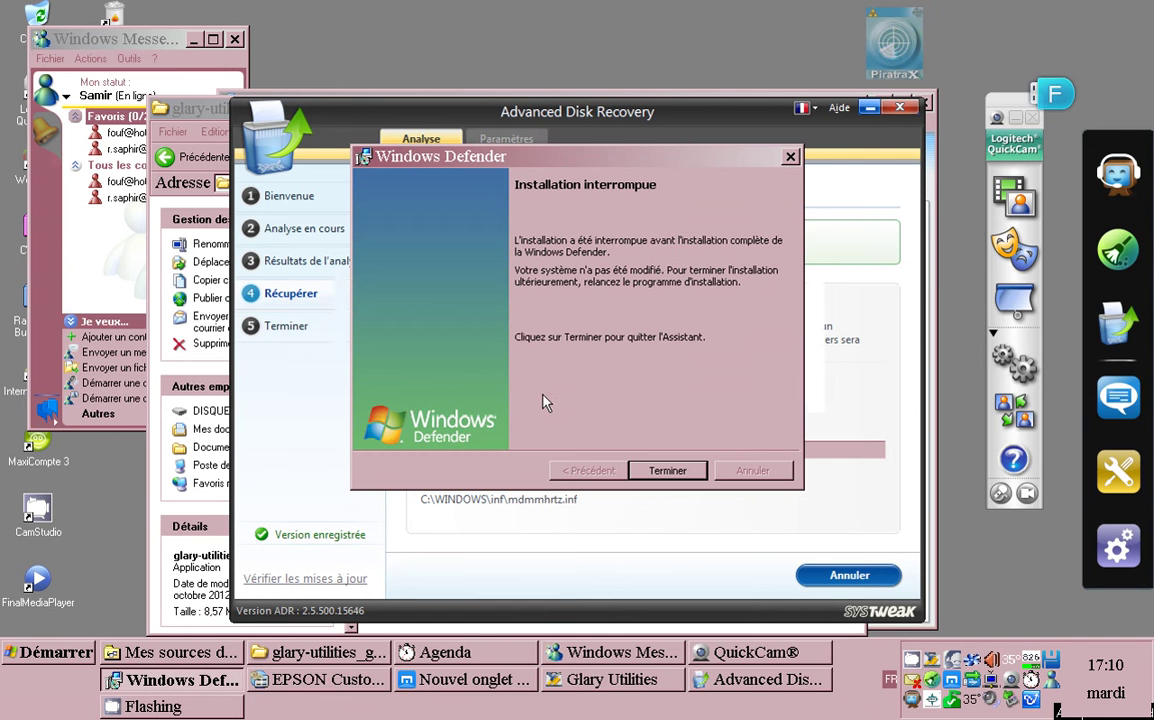
{"action": "left_click", "coordinate": [683, 471]}
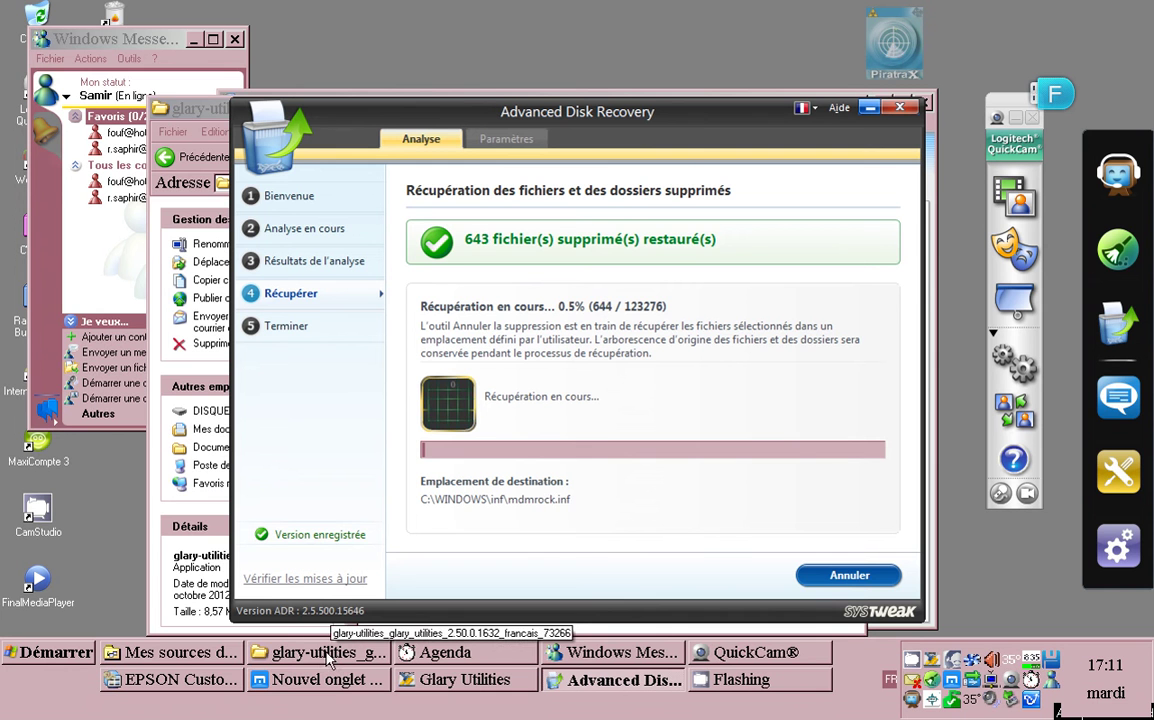
Send speedupmypc.exe from the Mes sources de données folder to the Recycle Bin.
{"action": "left_click", "coordinate": [190, 655]}
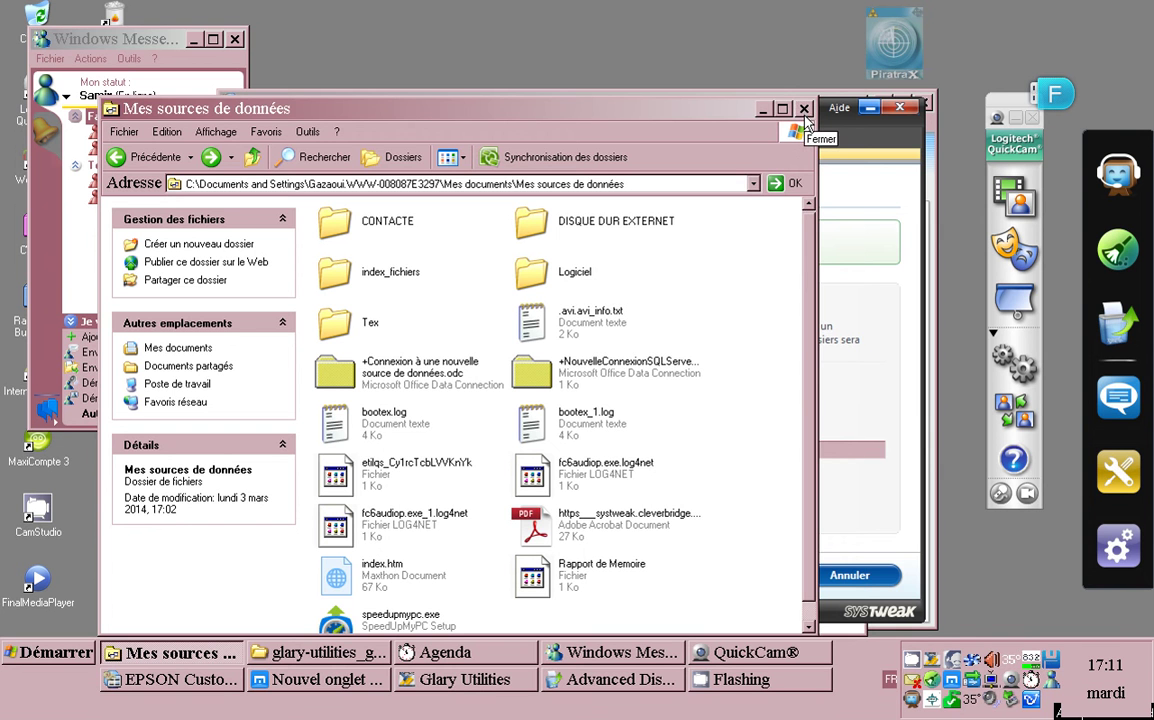
{"action": "scroll", "coordinate": [742, 415], "scroll_direction": "down", "scroll_amount": 1}
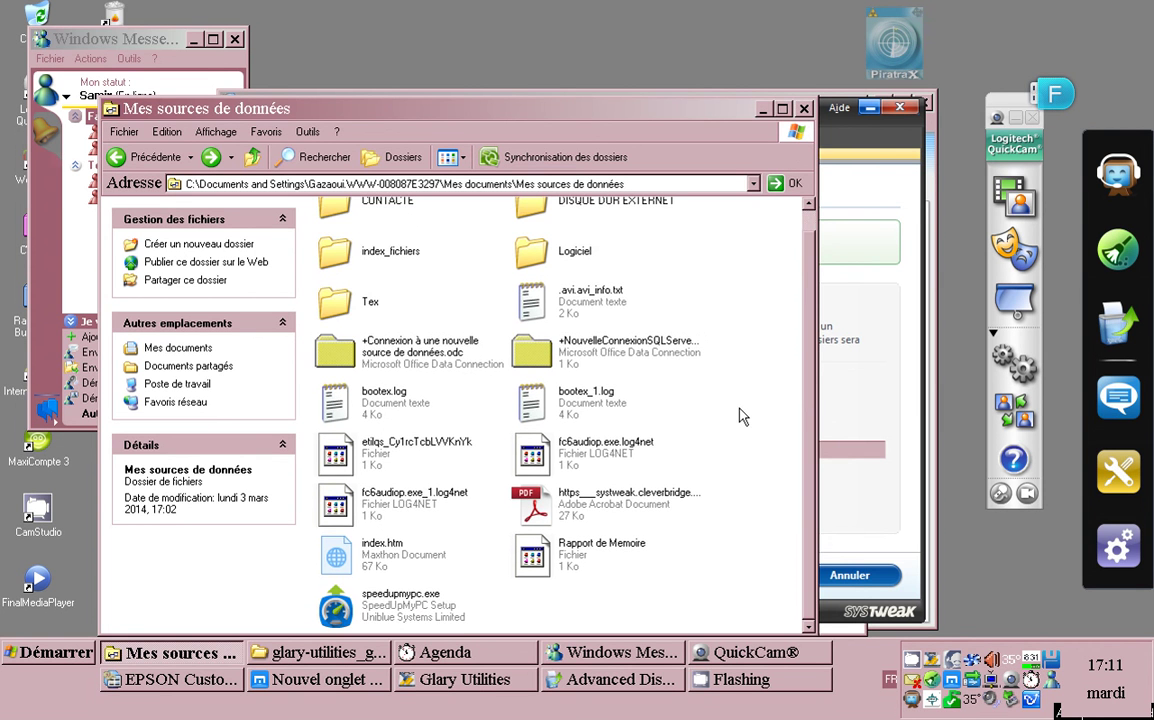
{"action": "left_click", "coordinate": [400, 617]}
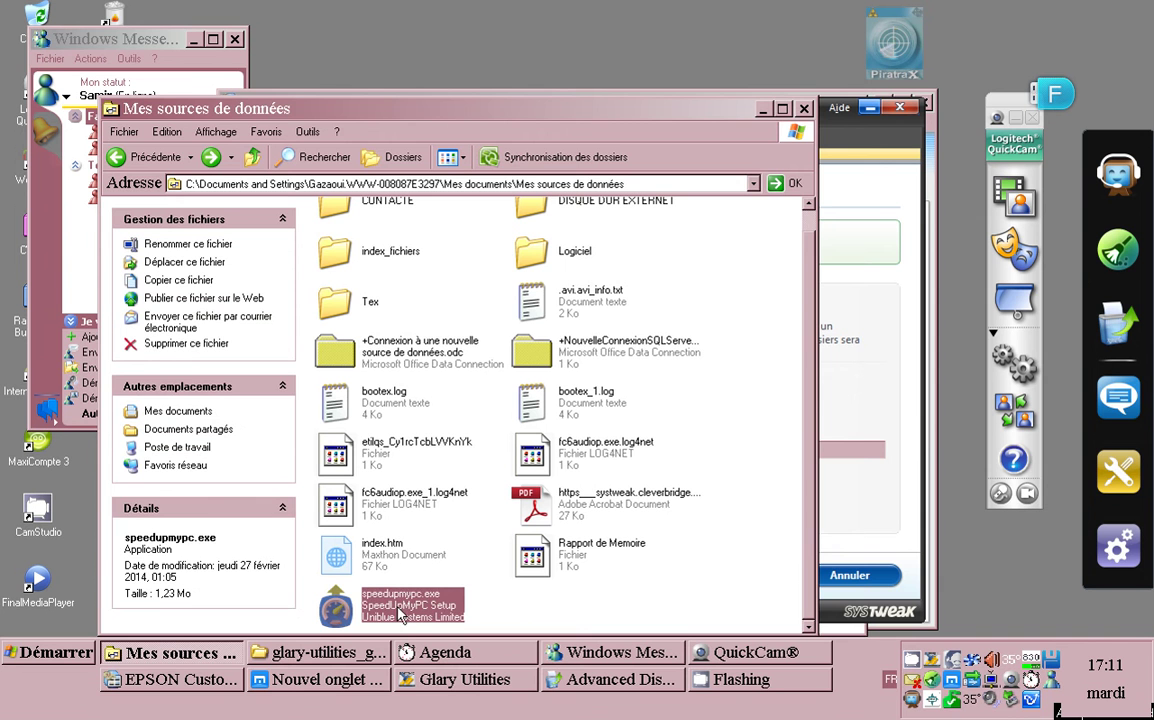
{"action": "left_click", "coordinate": [185, 347]}
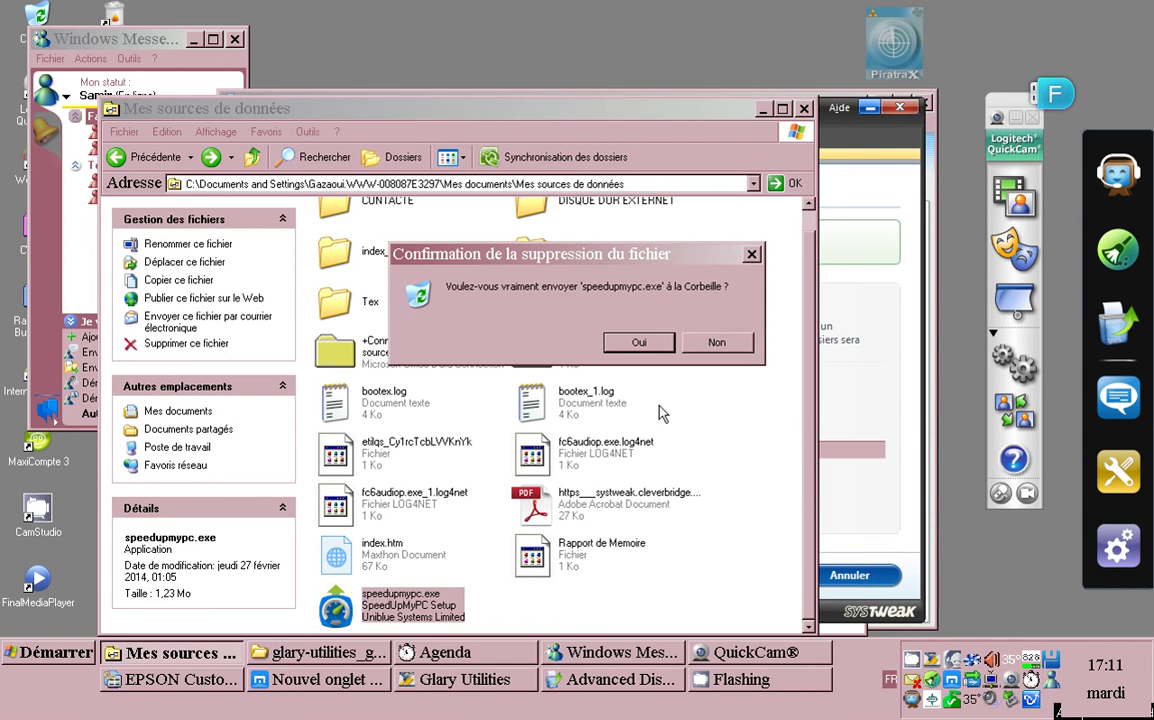
{"action": "left_click", "coordinate": [641, 343]}
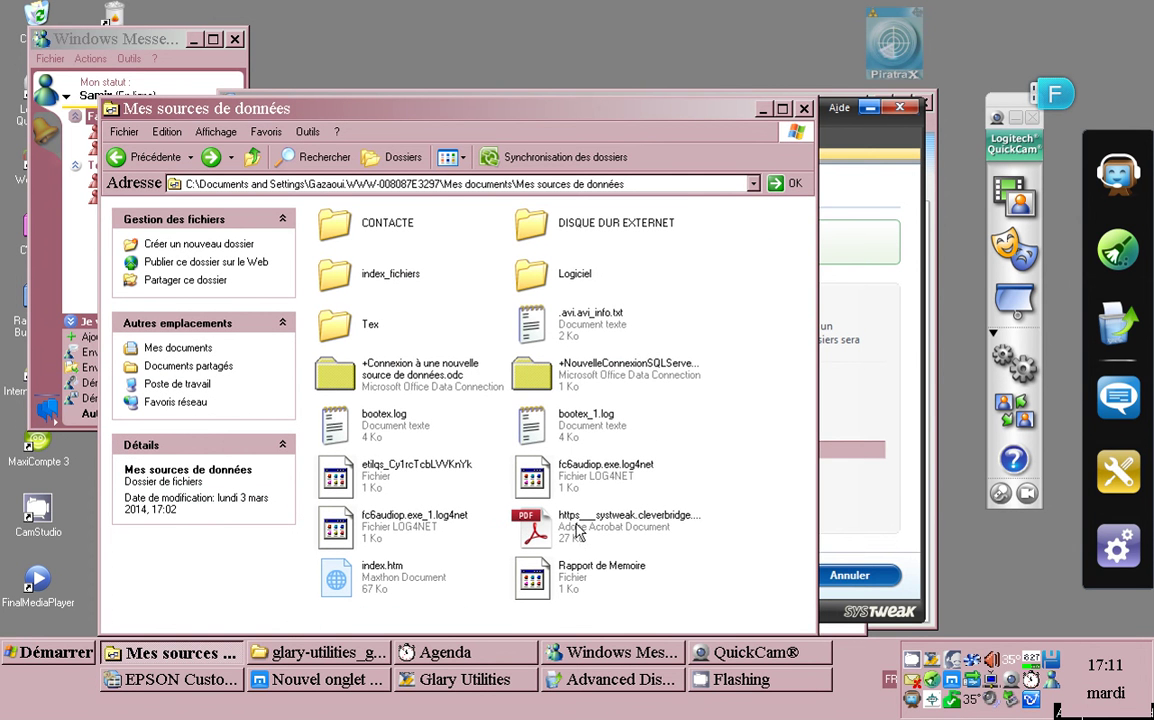
Open the Rapport de Memoire file with Application MFC WORDPAD to view its content, and close it again.
{"action": "left_click", "coordinate": [569, 591]}
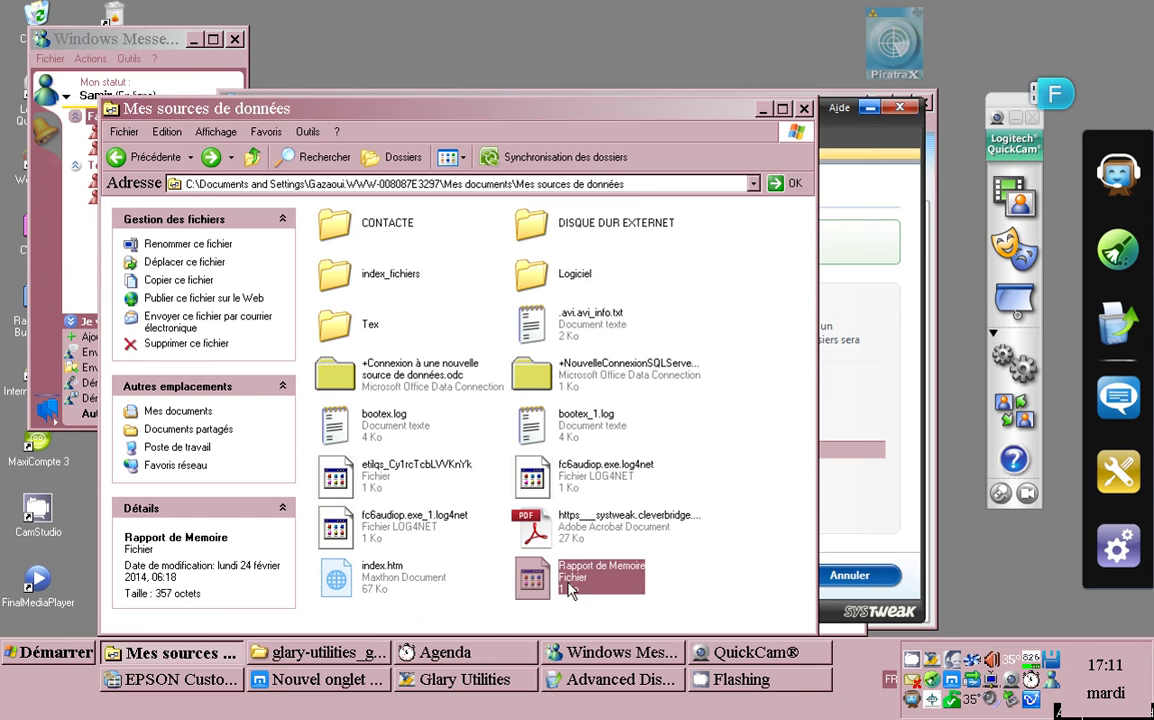
{"action": "right_click", "coordinate": [569, 591]}
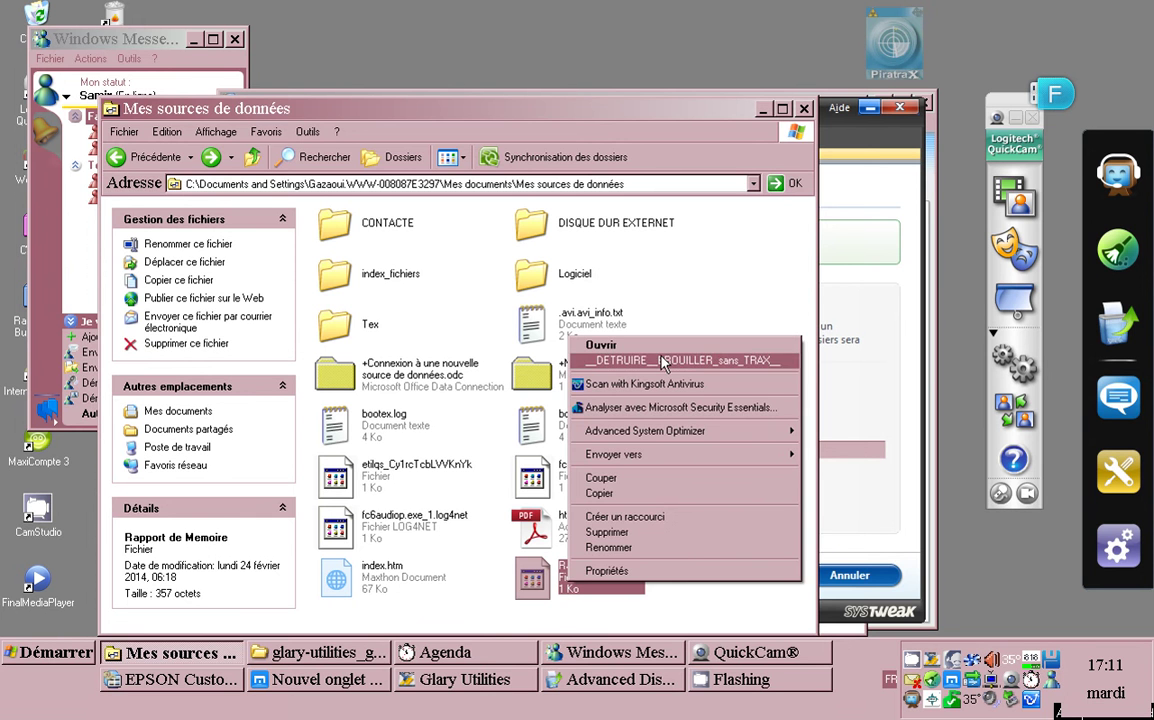
{"action": "left_click", "coordinate": [599, 309]}
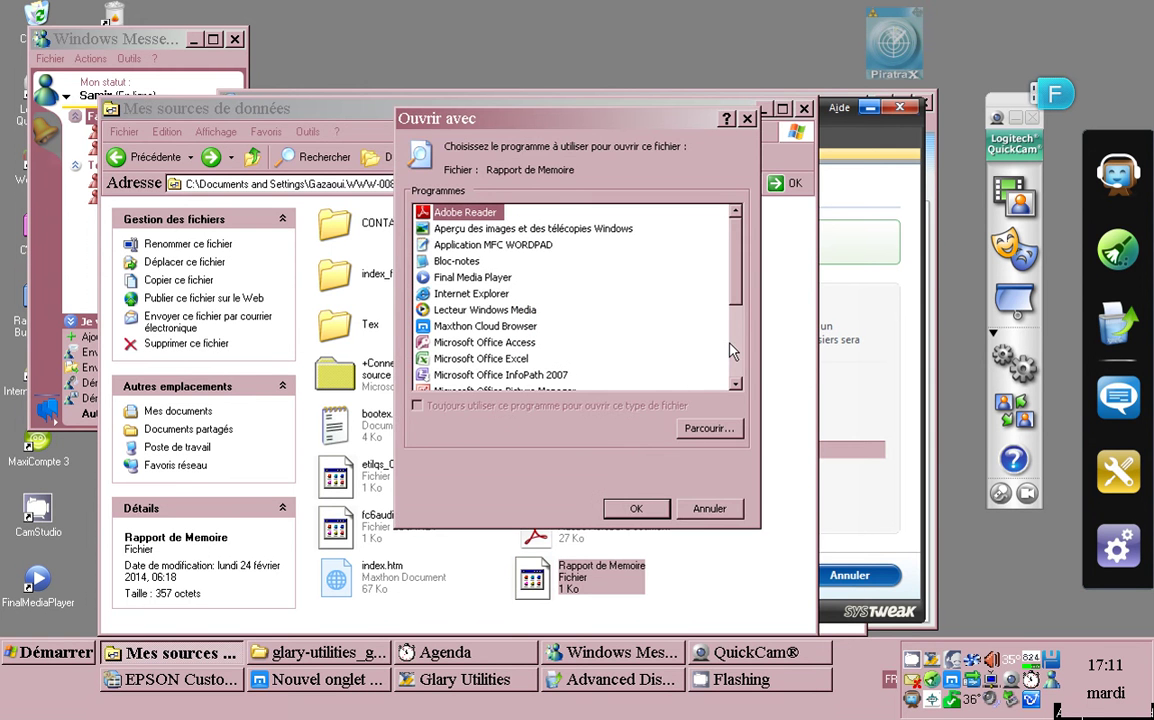
{"action": "left_click", "coordinate": [734, 342]}
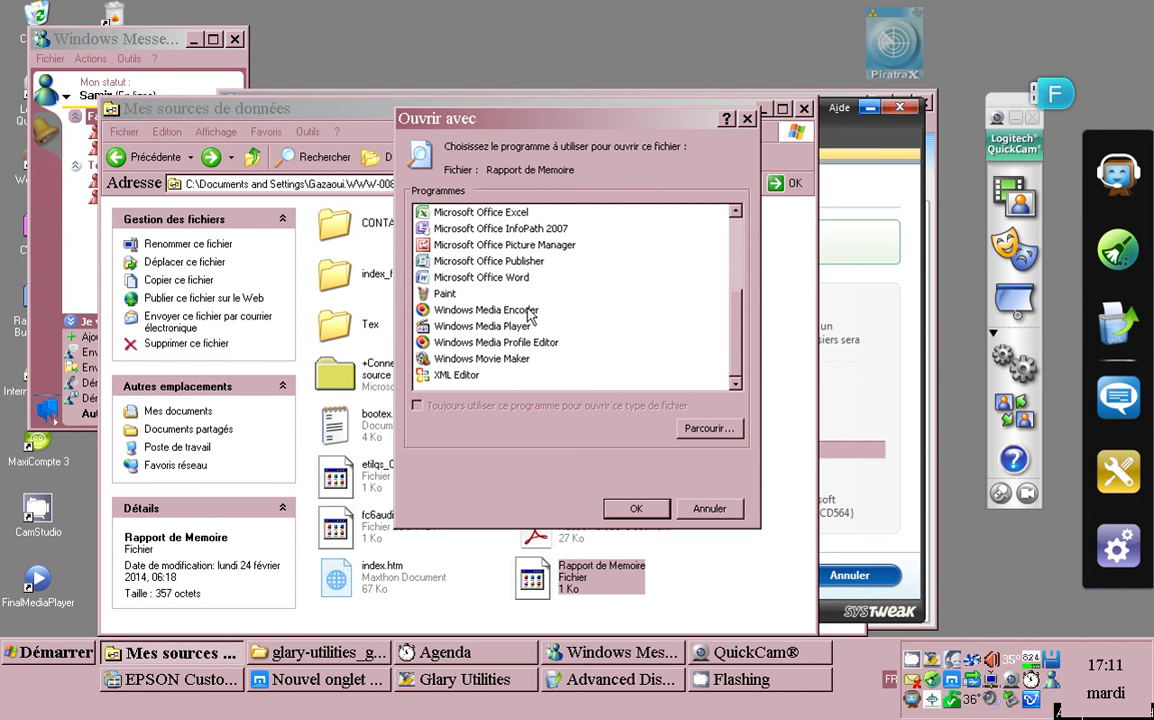
{"action": "scroll", "coordinate": [531, 315], "scroll_direction": "up", "scroll_amount": 3}
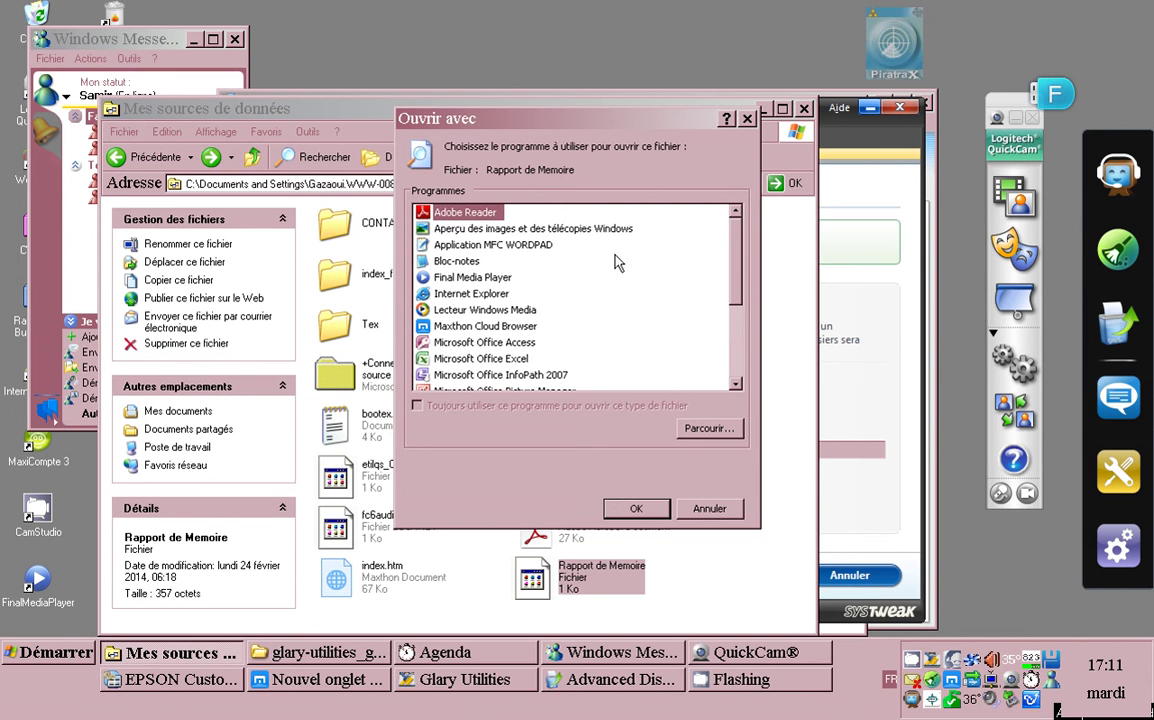
{"action": "left_click", "coordinate": [478, 245]}
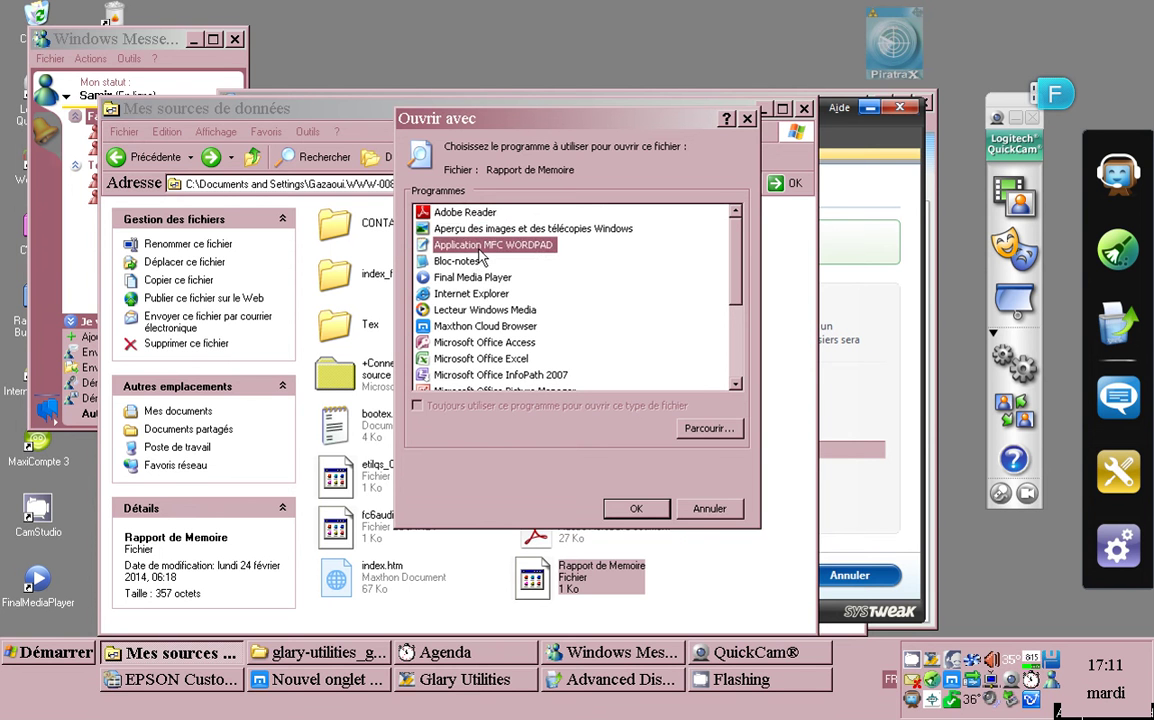
{"action": "left_click", "coordinate": [643, 512]}
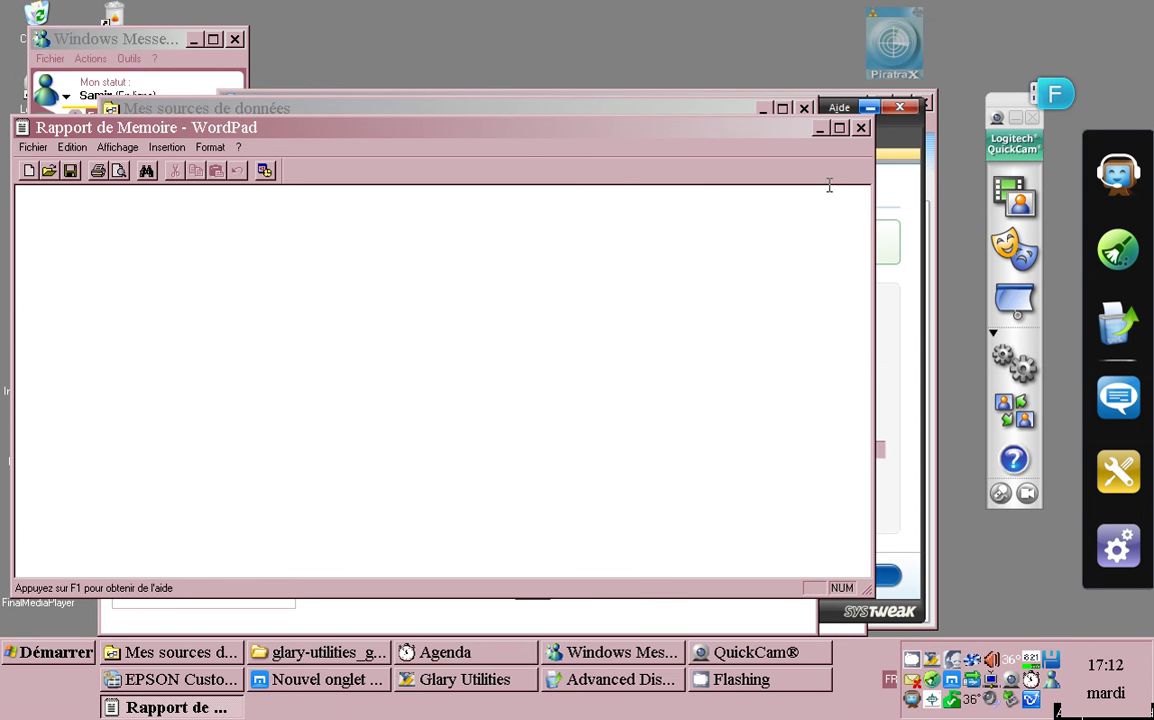
{"action": "left_click", "coordinate": [861, 129]}
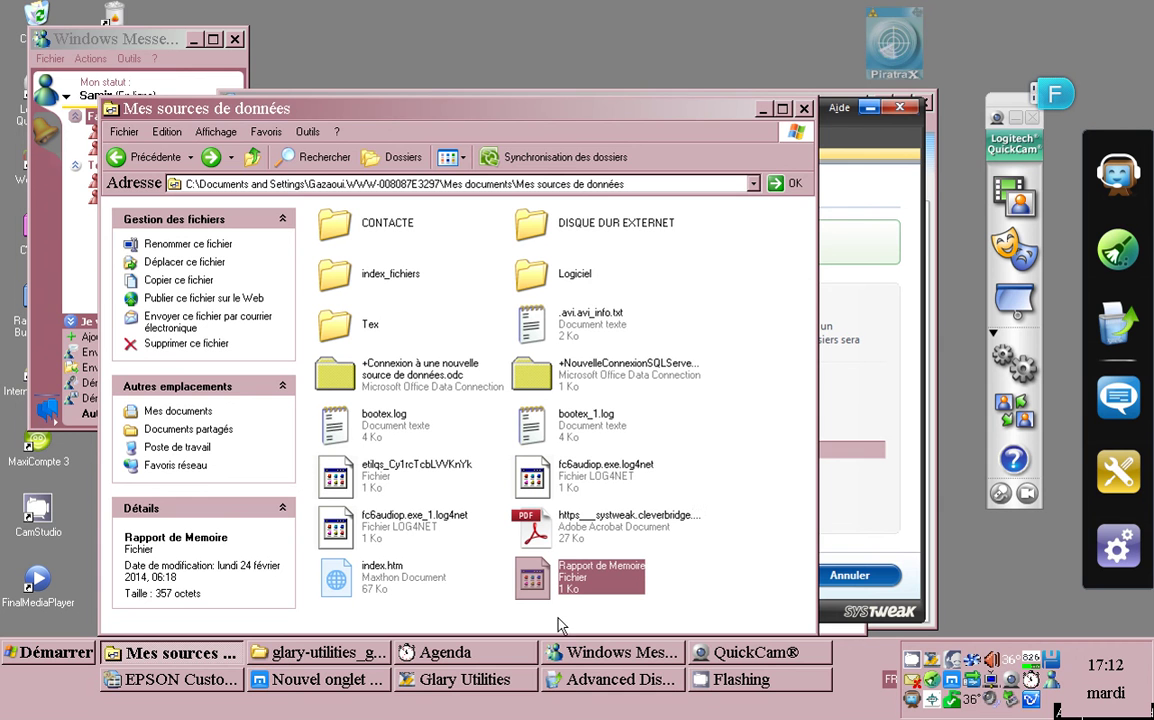
Try to open the Rapport de Memoire file with Microsoft Office Word, dismissing the error message.
{"action": "right_click", "coordinate": [575, 583]}
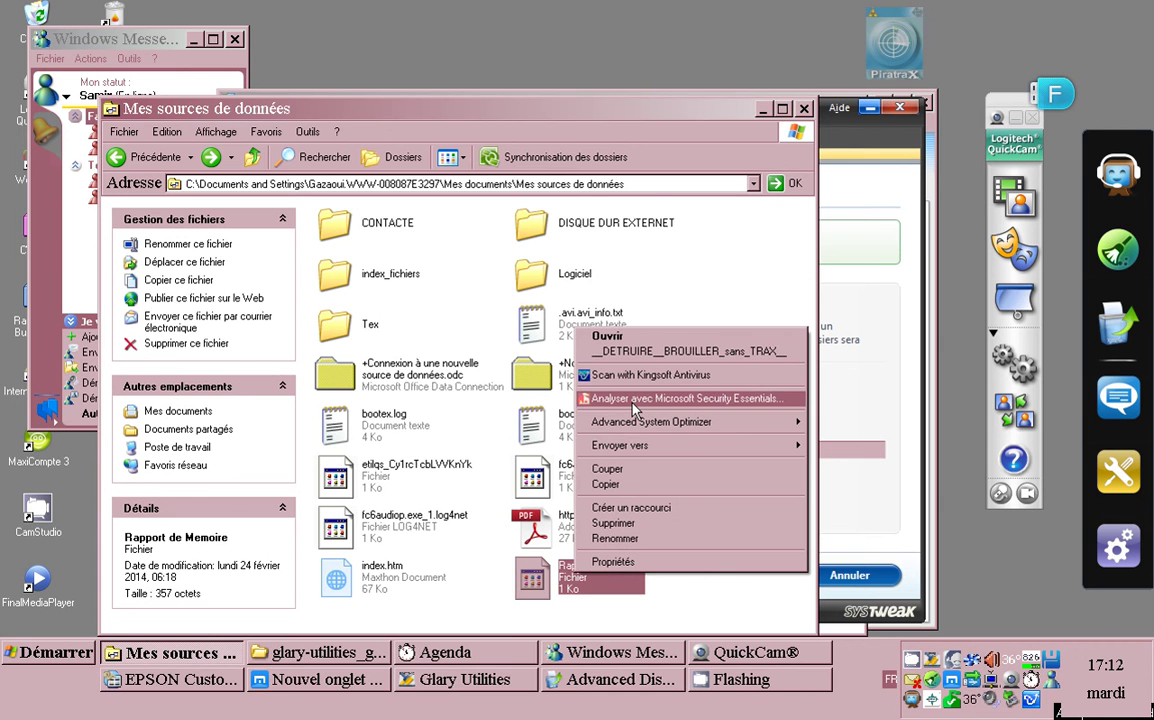
{"action": "left_click", "coordinate": [582, 307]}
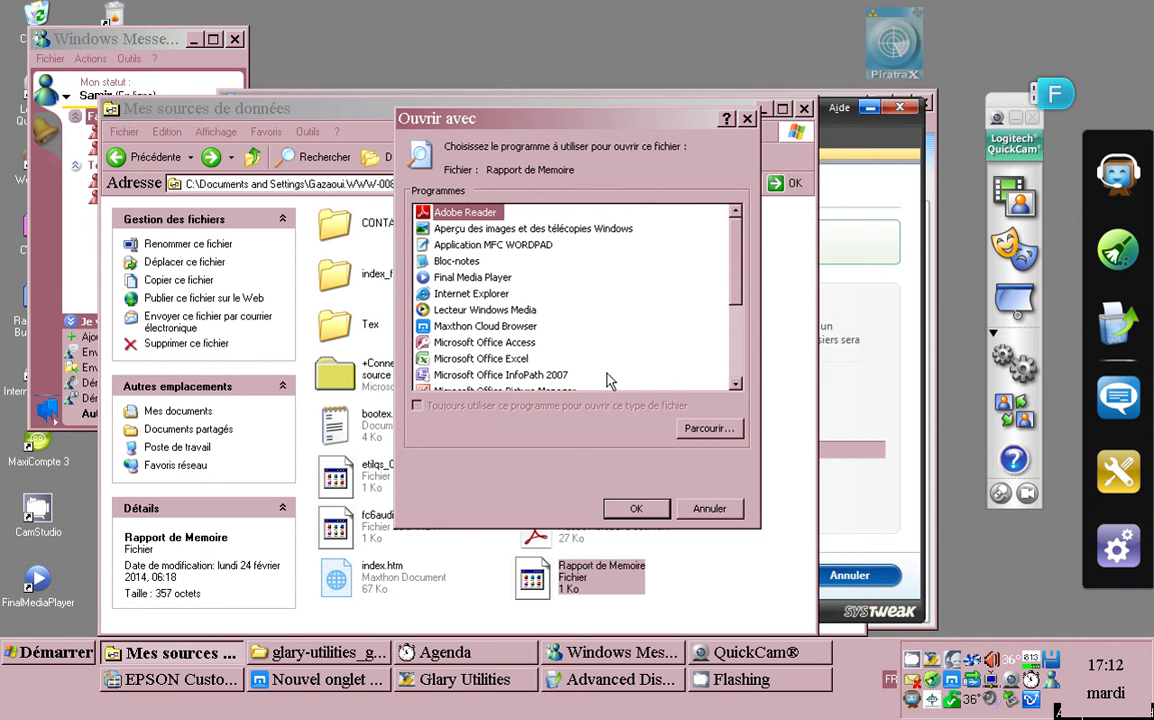
{"action": "left_click", "coordinate": [735, 385]}
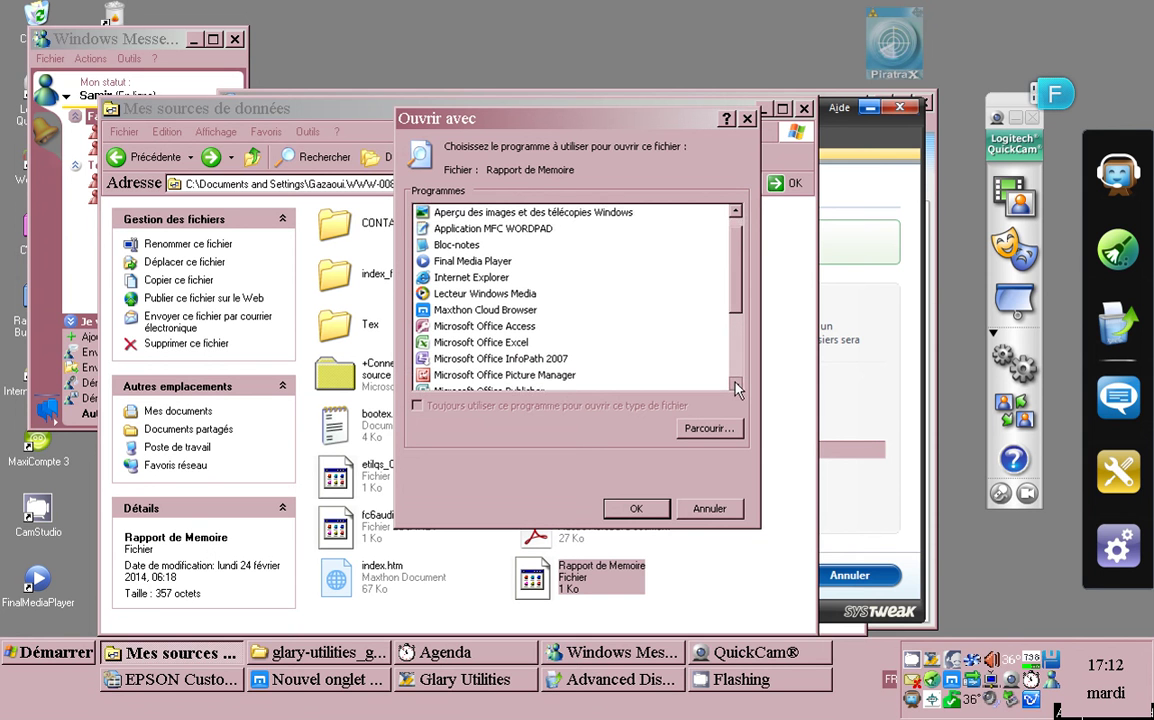
{"action": "left_click", "coordinate": [735, 385]}
{"action": "left_click", "coordinate": [733, 385]}
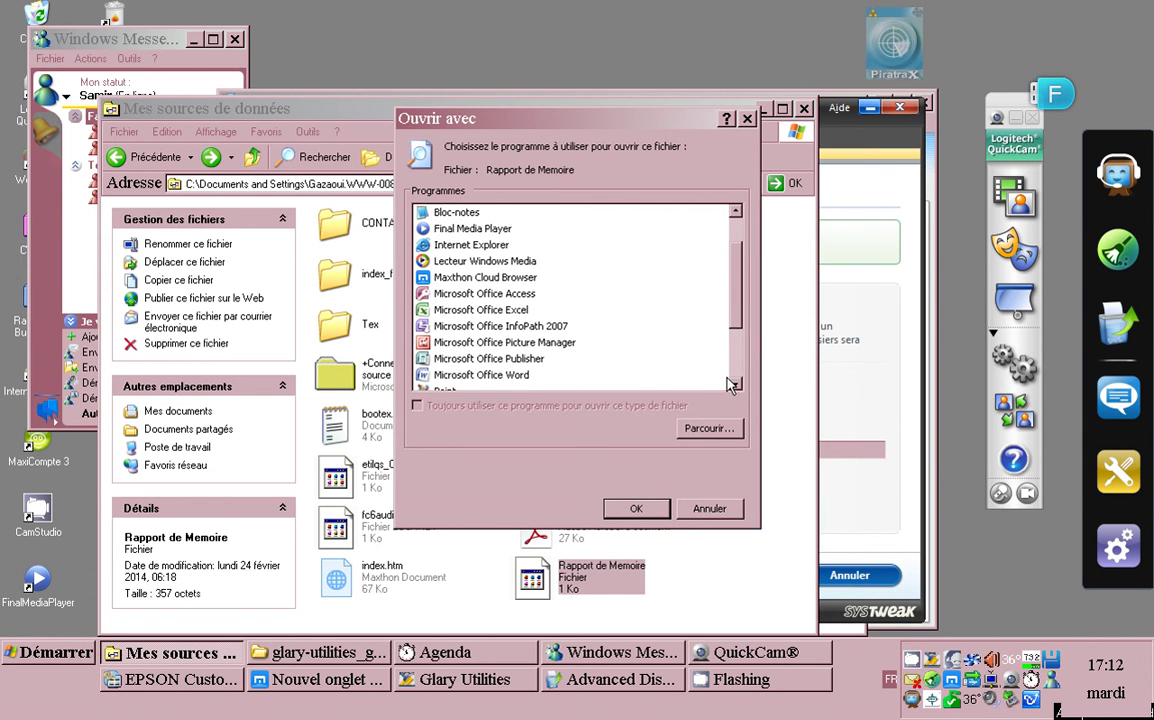
{"action": "left_click", "coordinate": [481, 375]}
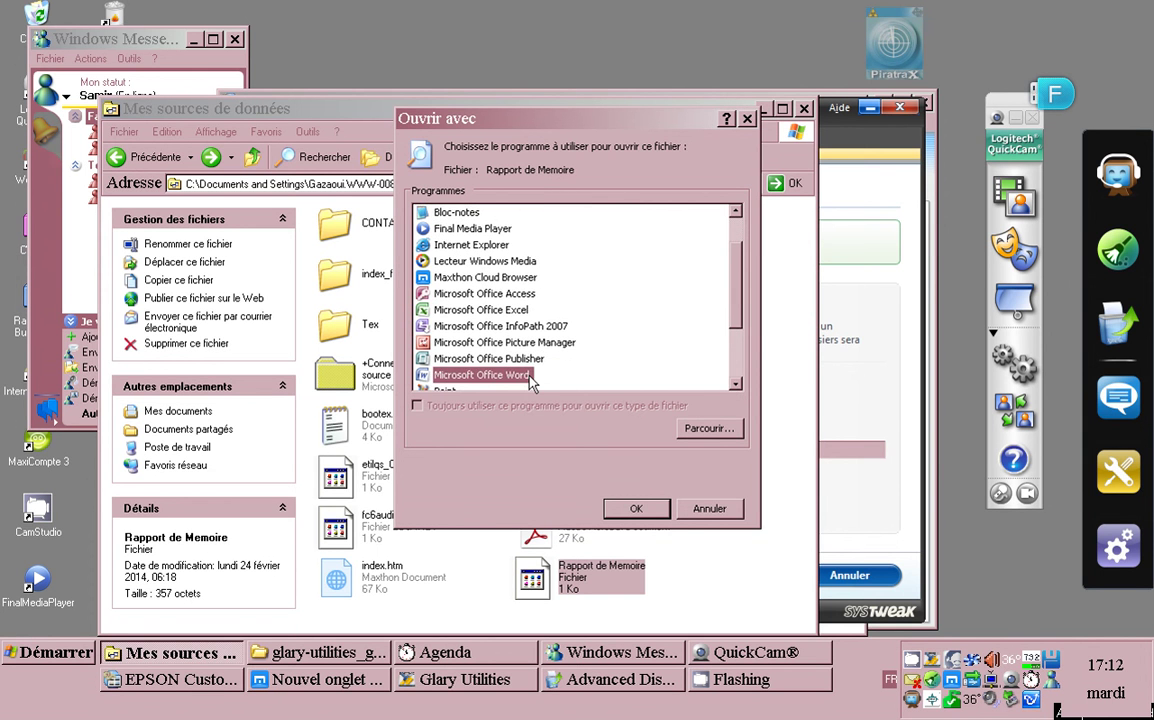
{"action": "left_click", "coordinate": [614, 502]}
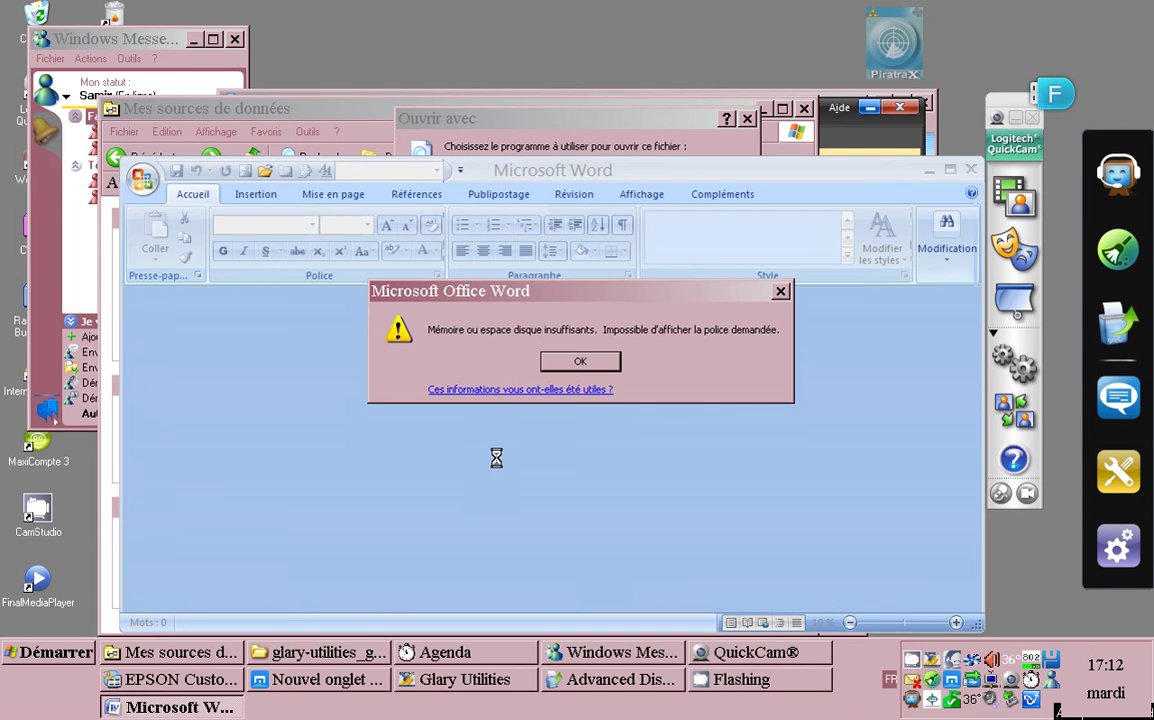
{"action": "left_click", "coordinate": [602, 362]}
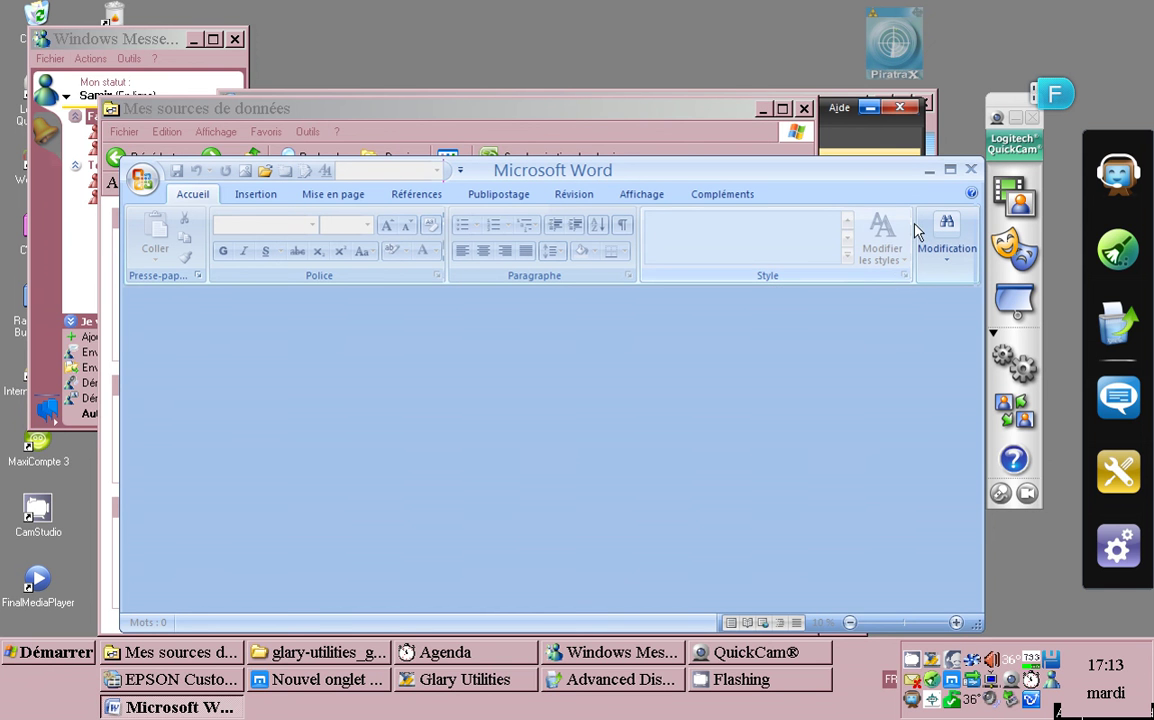
Close the empty Microsoft Word window and bring up the PiratraX main window.
{"action": "left_click", "coordinate": [972, 172]}
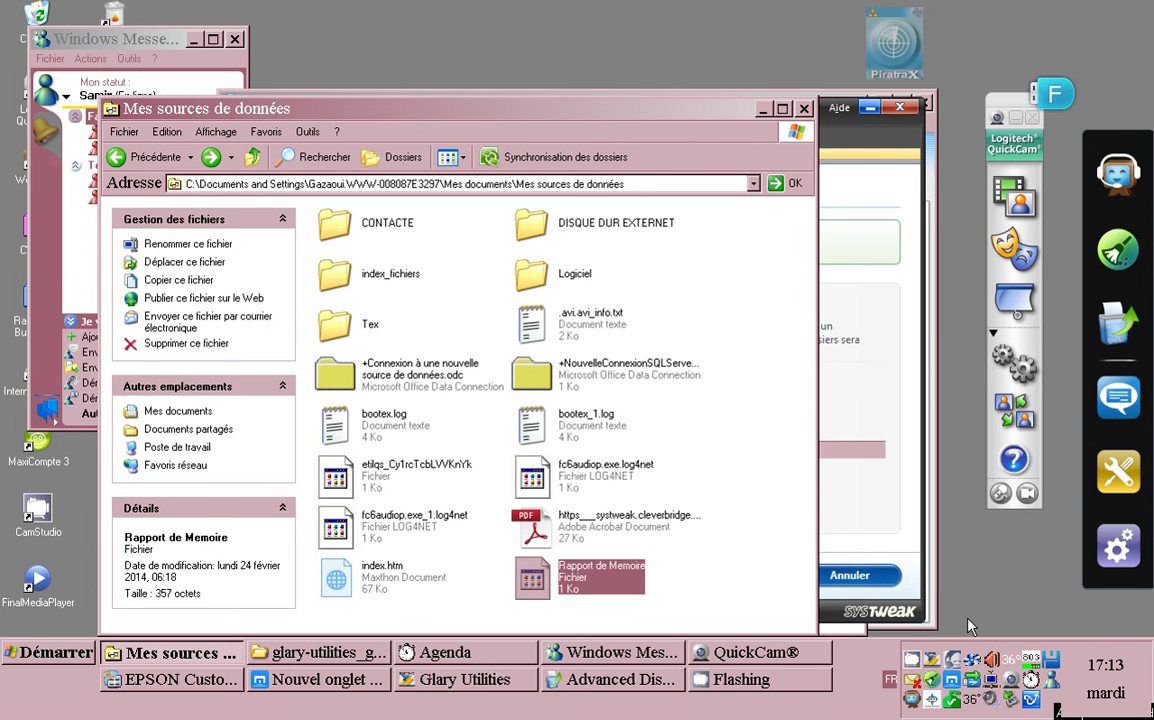
{"action": "left_click", "coordinate": [955, 663]}
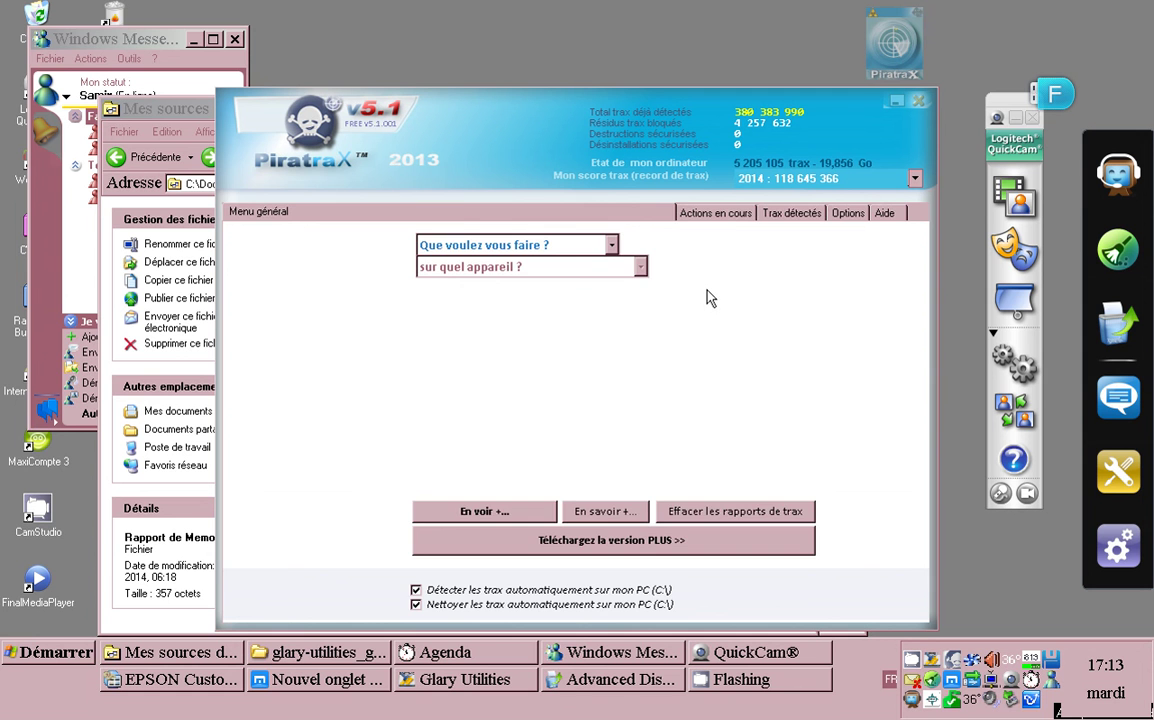
From the detected trax list, start a Nettoyage SIMPLE ECLAIR on Disque local (C:) with the turbo option and confirm continuing anyway.
{"action": "left_click", "coordinate": [795, 222]}
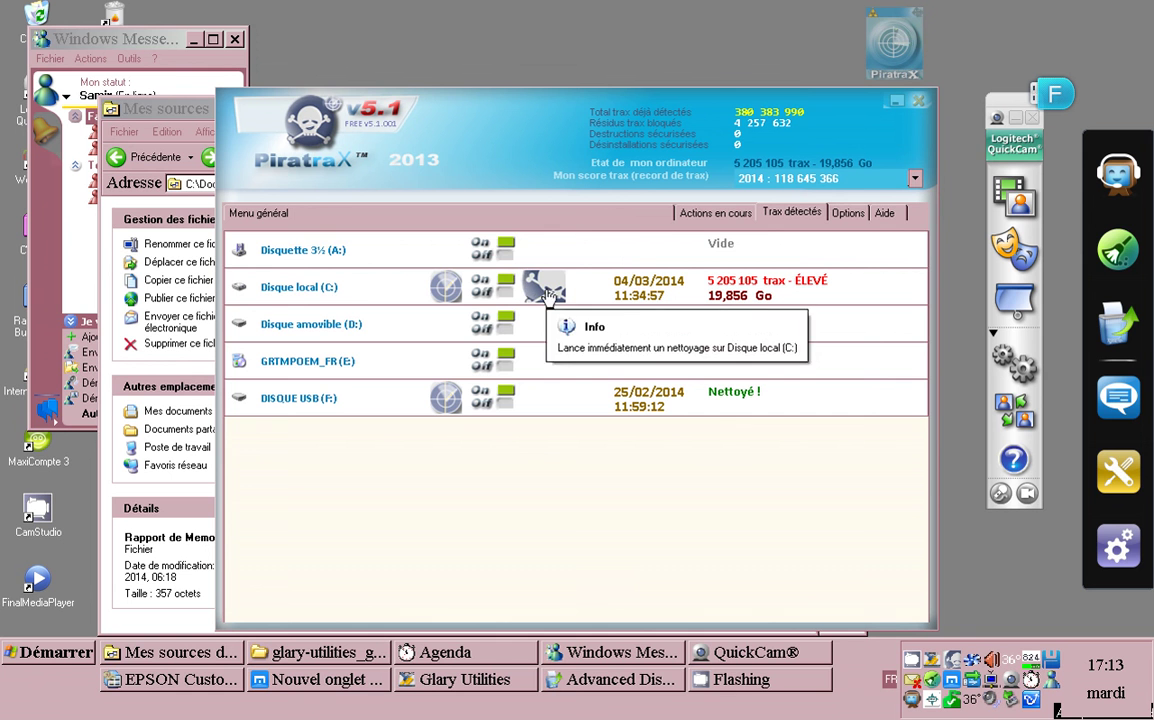
{"action": "left_click", "coordinate": [714, 213]}
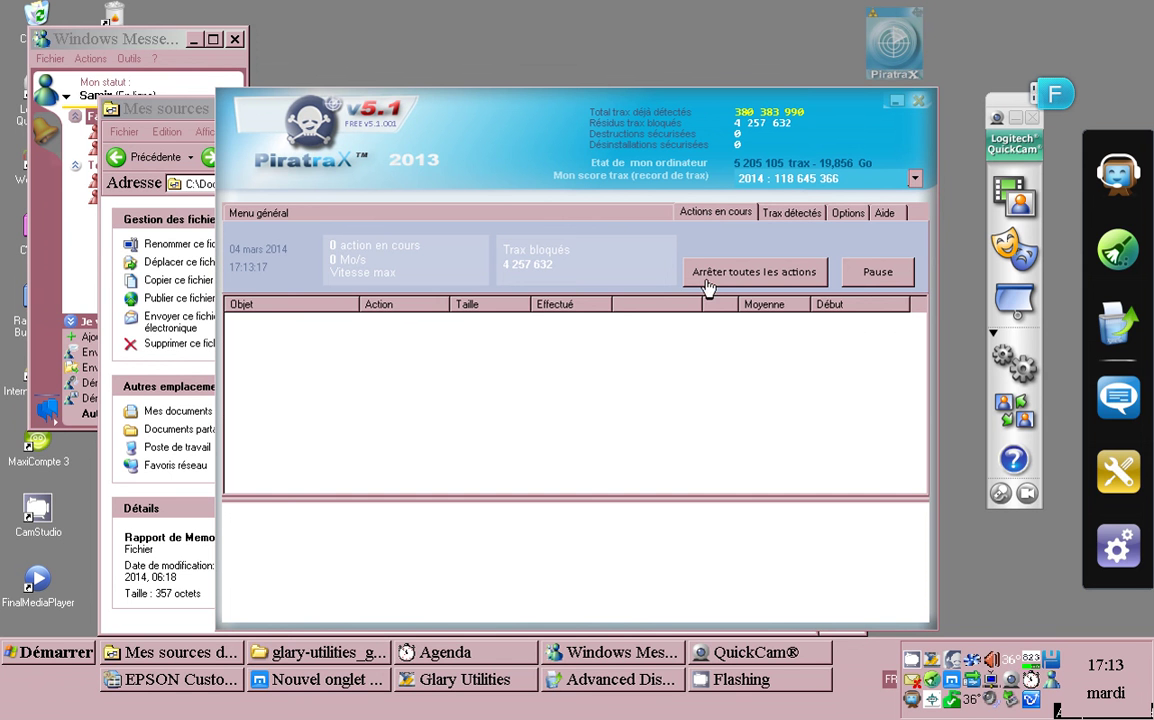
{"action": "left_click", "coordinate": [795, 214]}
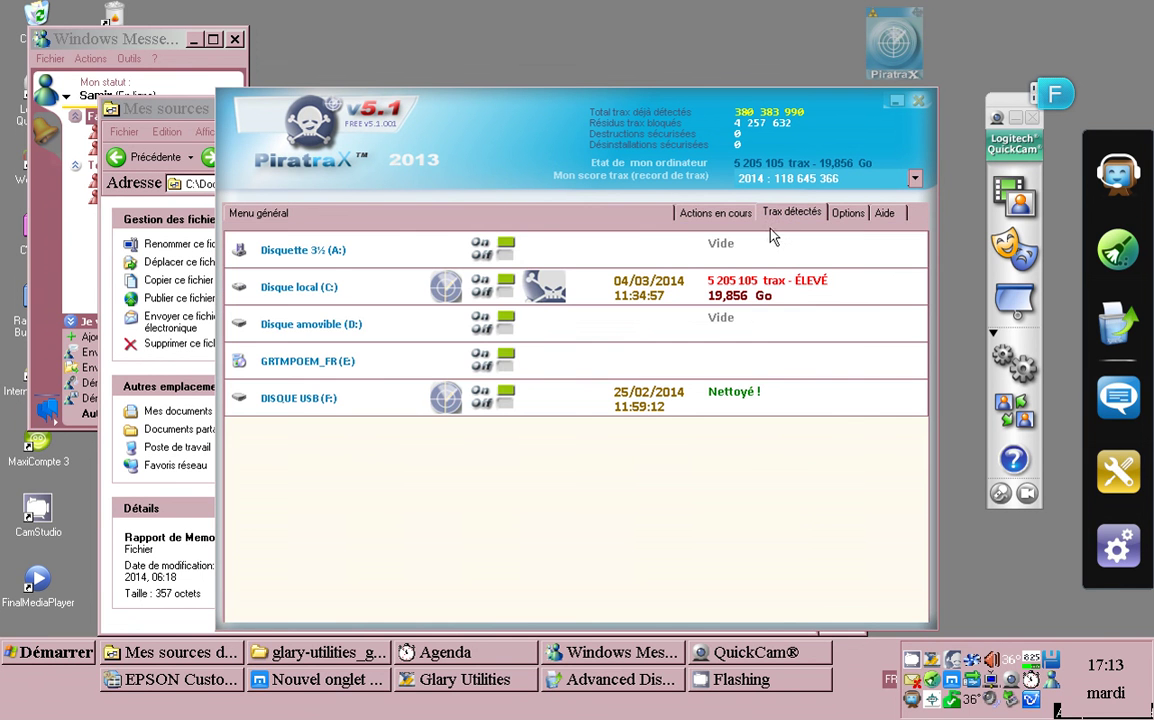
{"action": "left_click", "coordinate": [562, 294]}
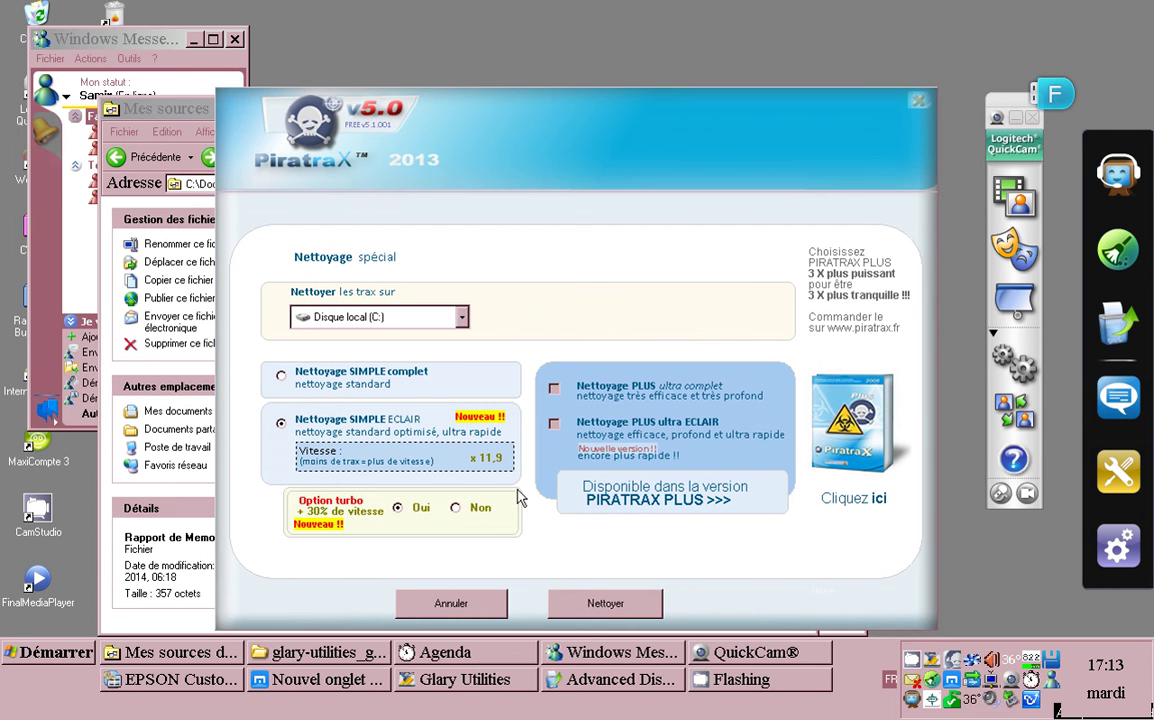
{"action": "left_click", "coordinate": [610, 606]}
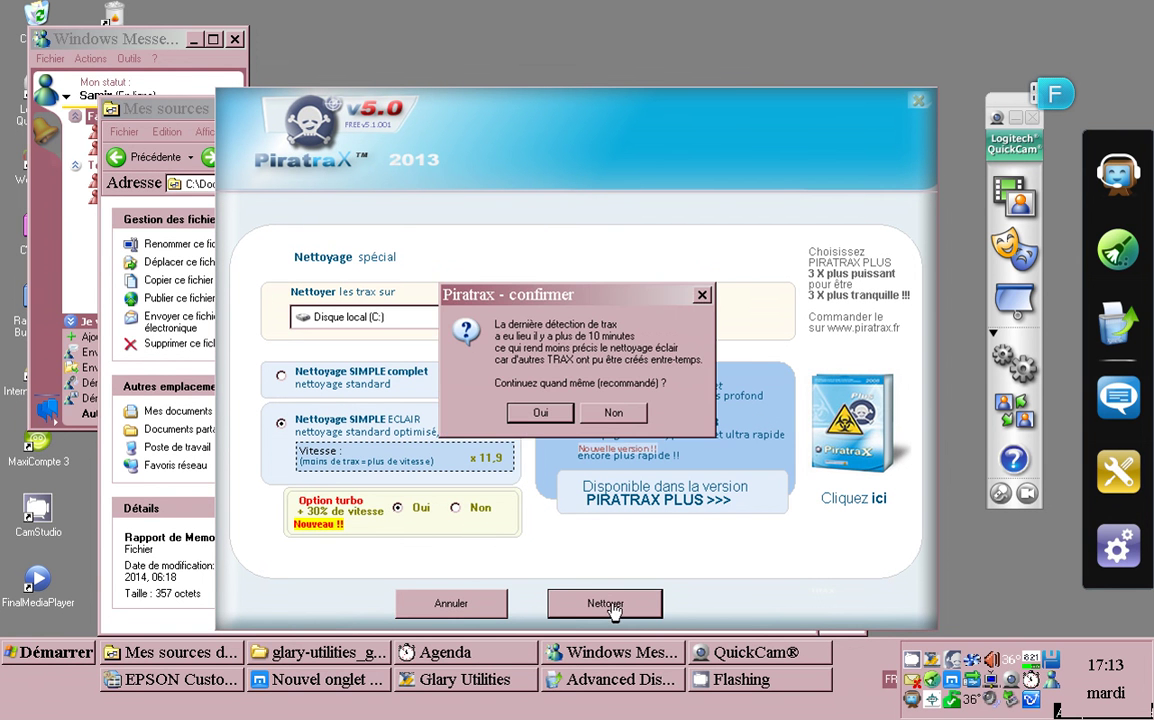
{"action": "left_click", "coordinate": [540, 412]}
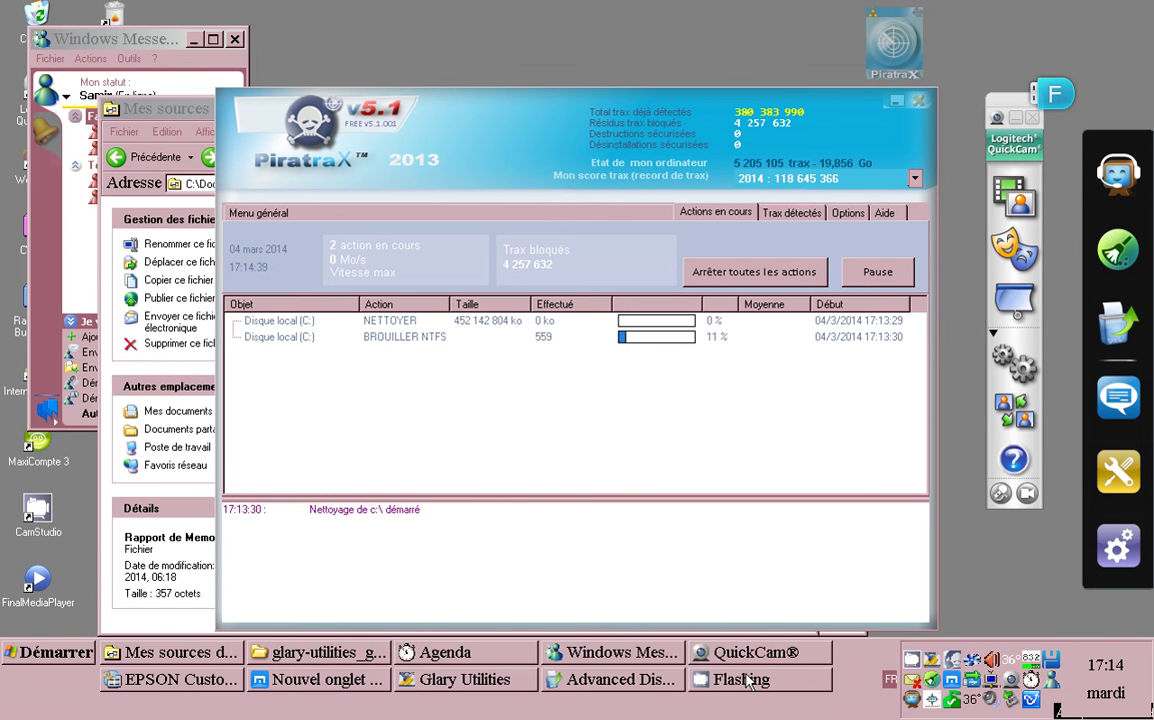
{"action": "left_click", "coordinate": [748, 682]}
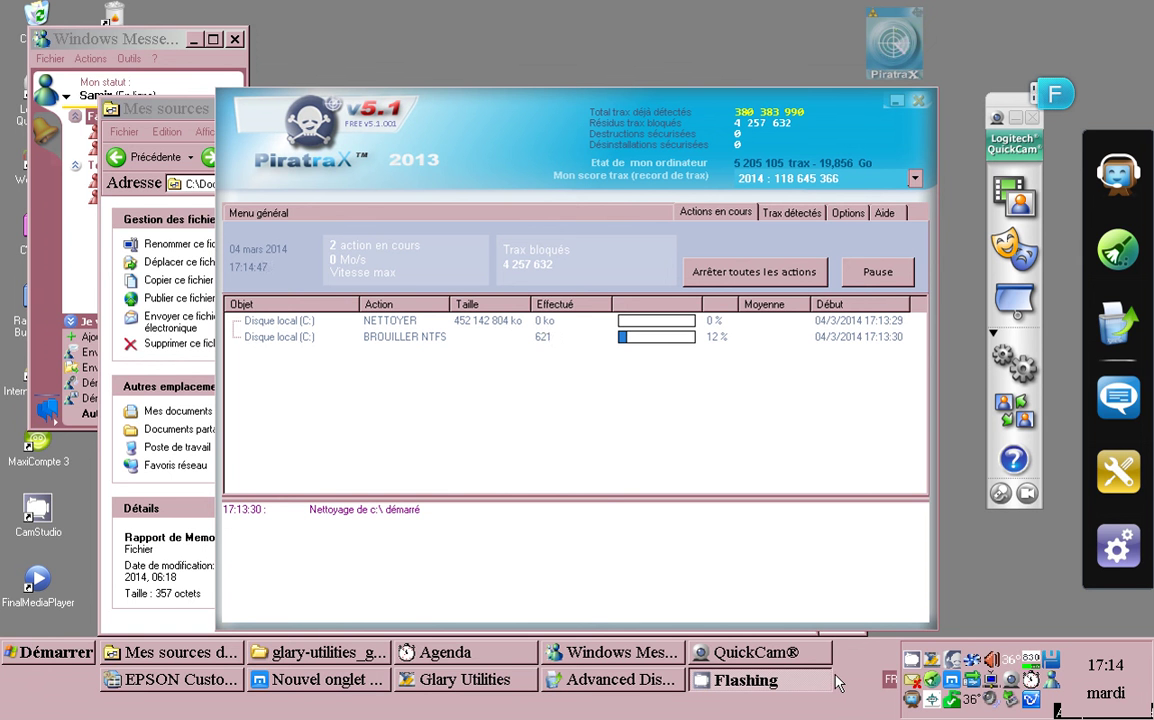
{"action": "right_click", "coordinate": [915, 660]}
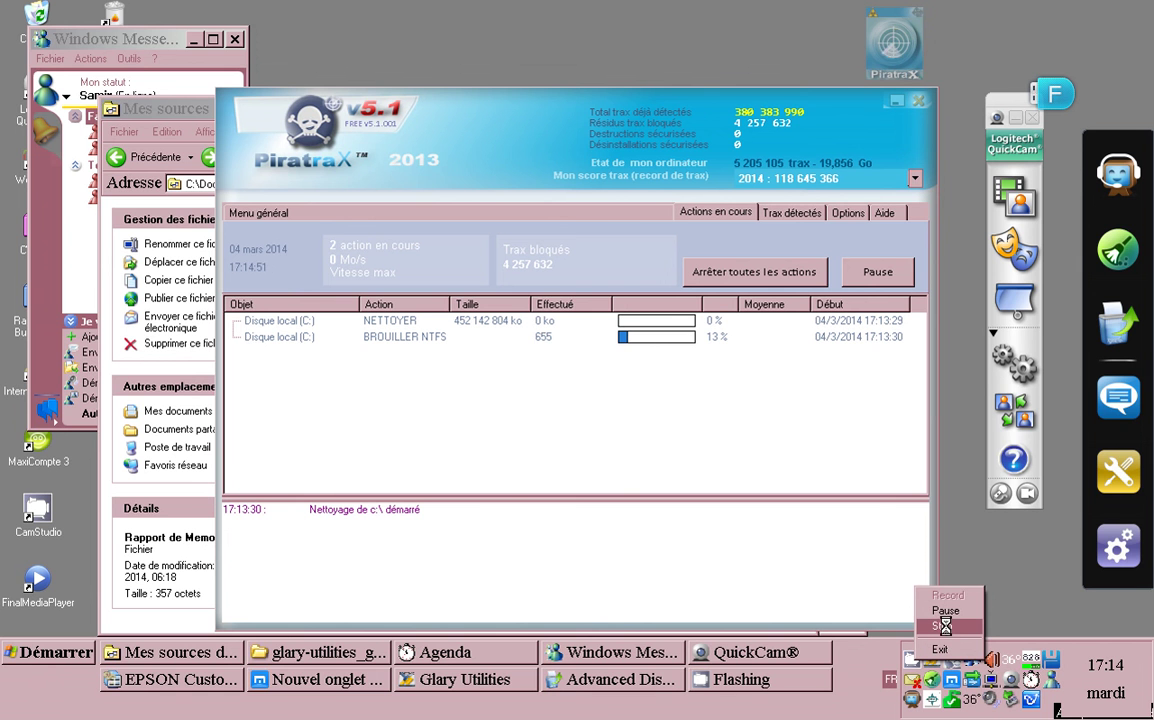